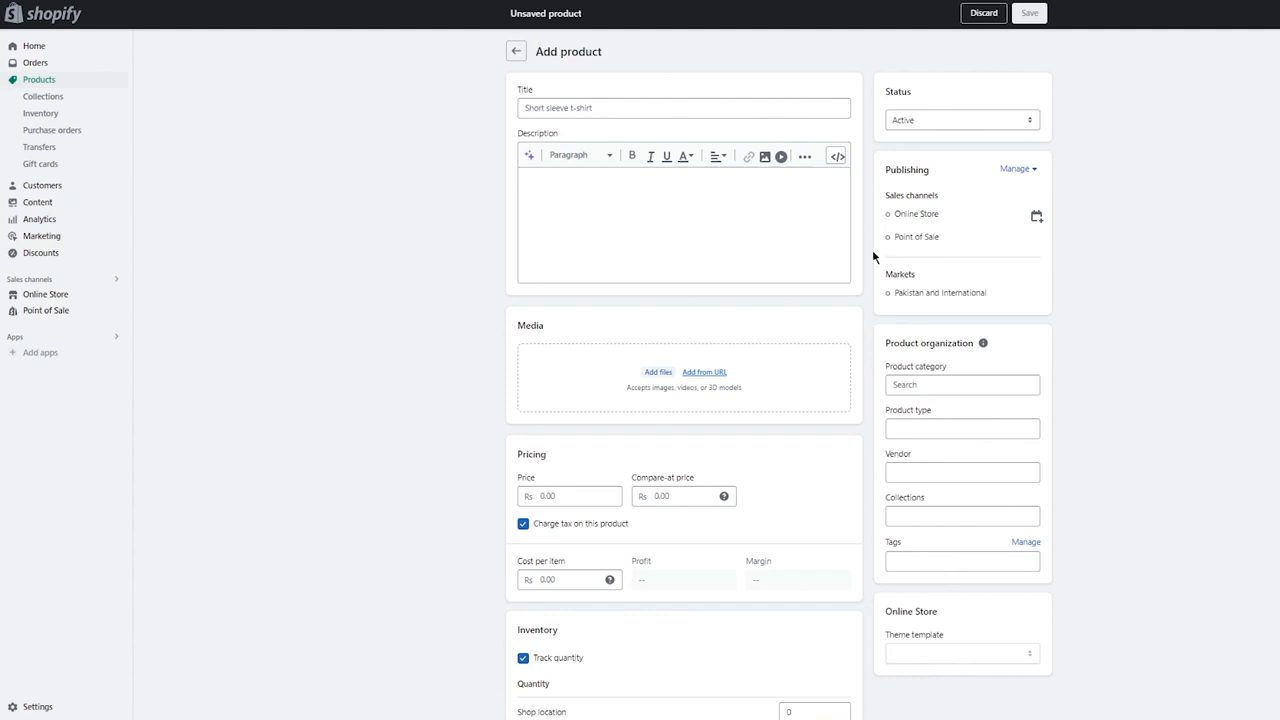
- Title the product "Pink Shirt" and enter the placeholder description "jhvuyf tyfv uvgyv gyif6r sxwzs jkhhjf tyid65 exct y"
click(627, 106)
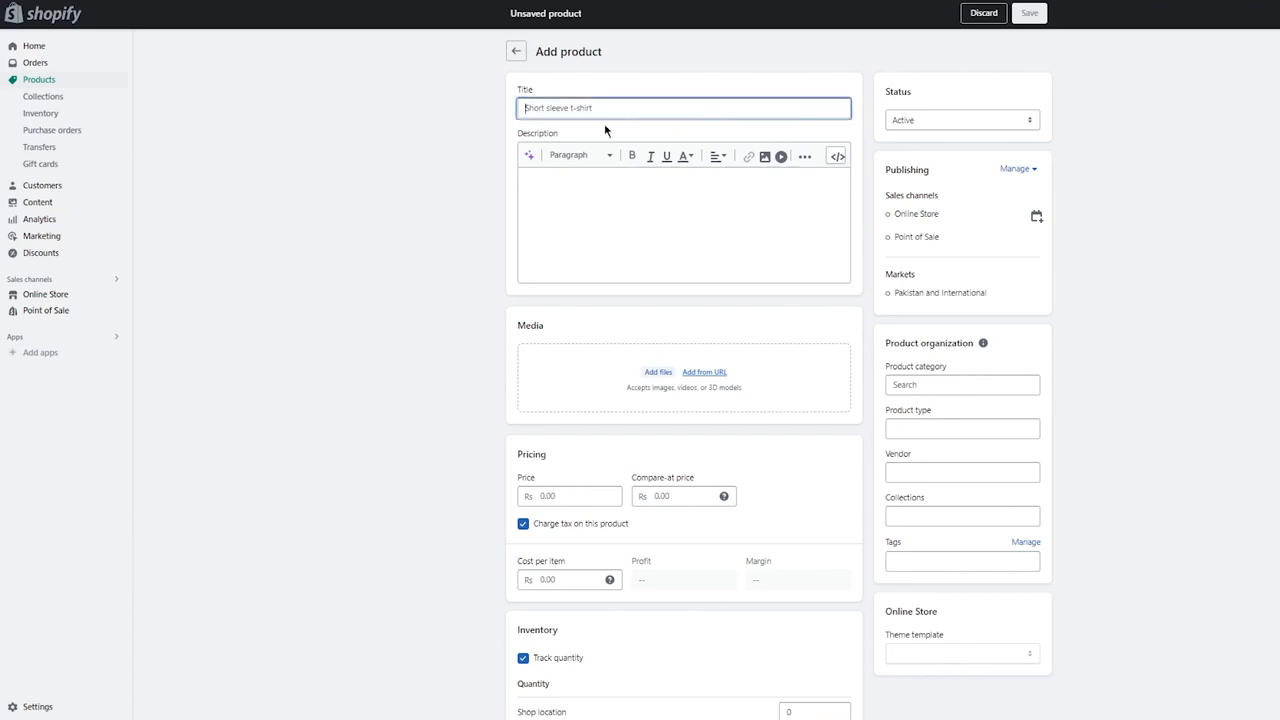
text(Pink Shirt)
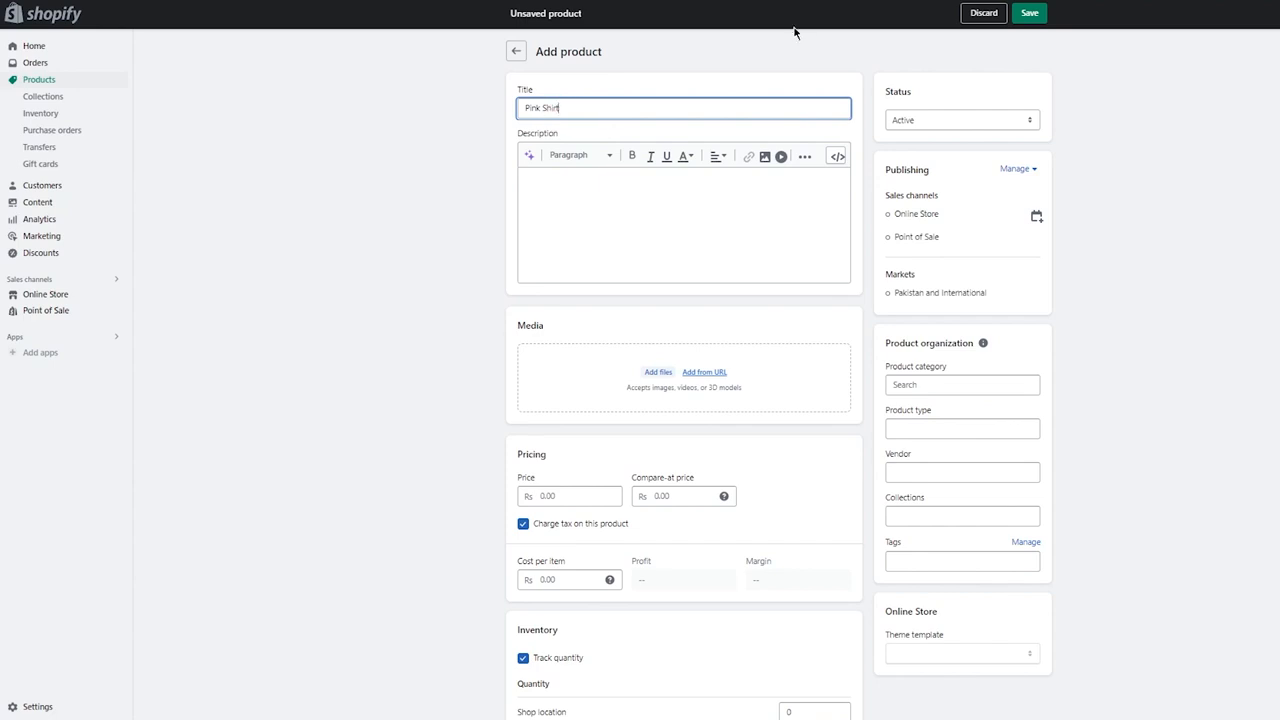
click(663, 194)
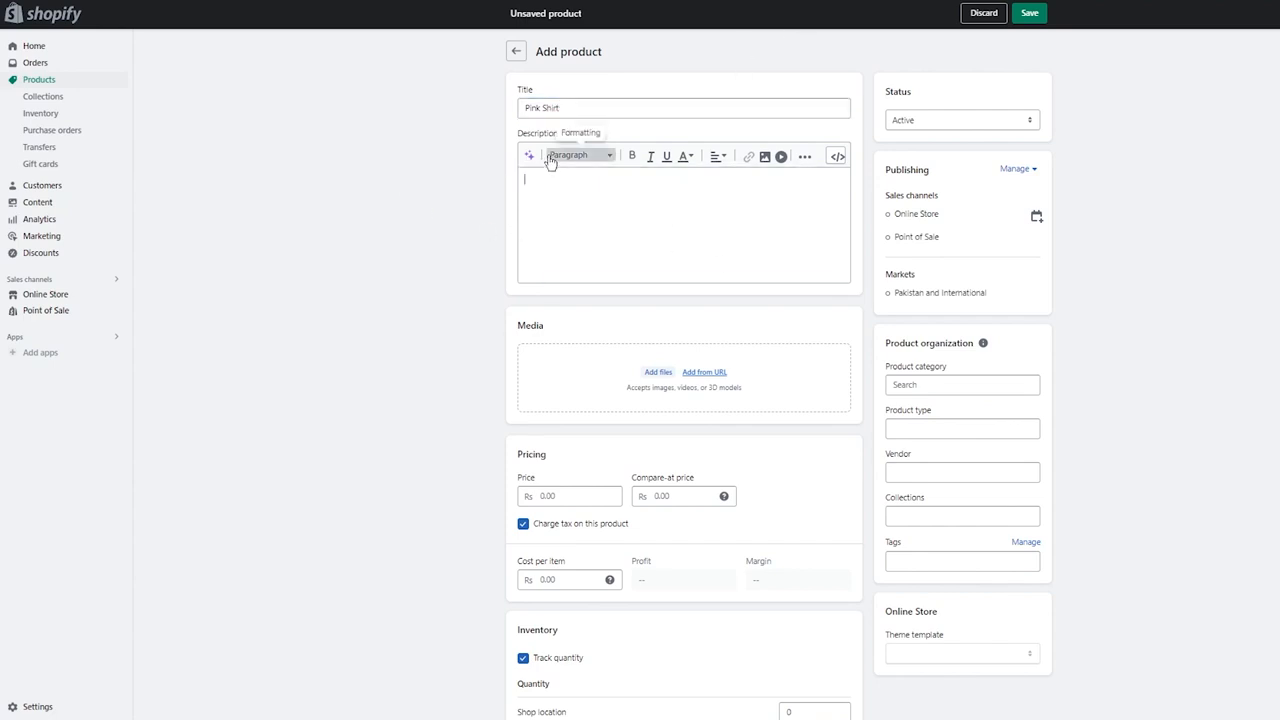
text(jhvuyf tyfv uvgyy gyif6r;sxwzs jkhhjf tyid65 exct y)
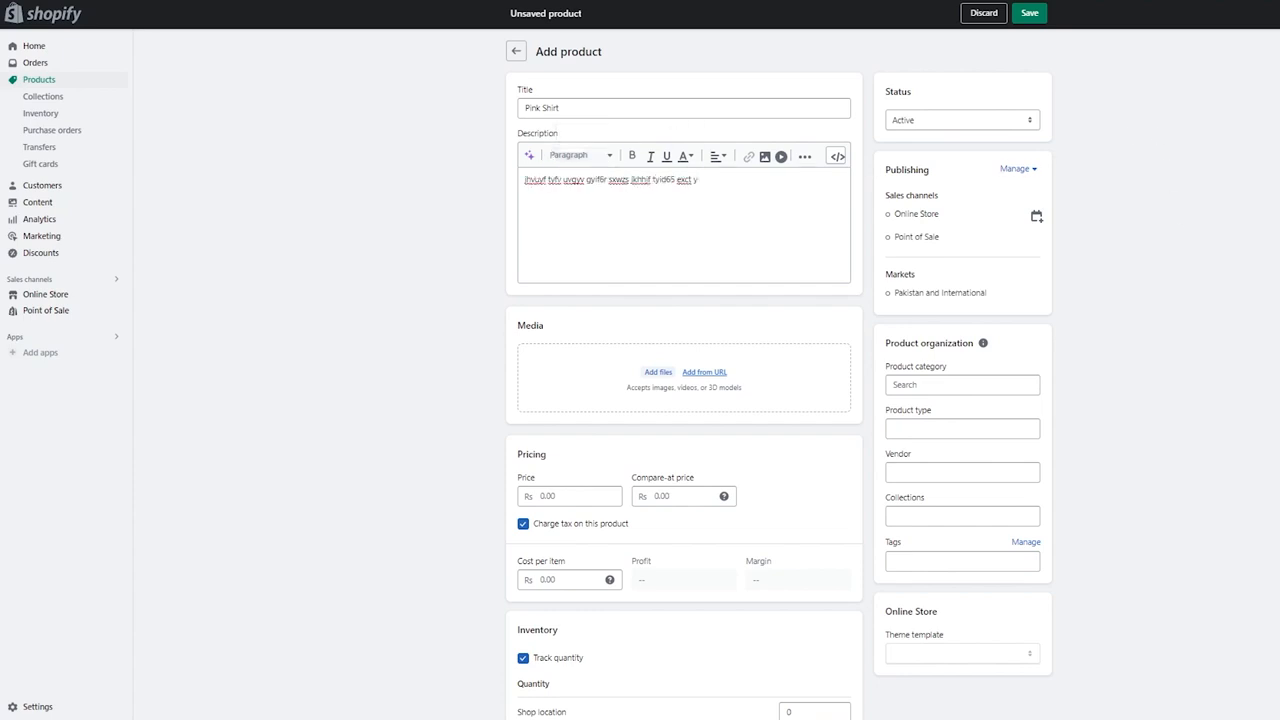
- Set the product status to Active and upload the pink shirt photo from the computer as product media
click(948, 120)
click(928, 134)
click(718, 372)
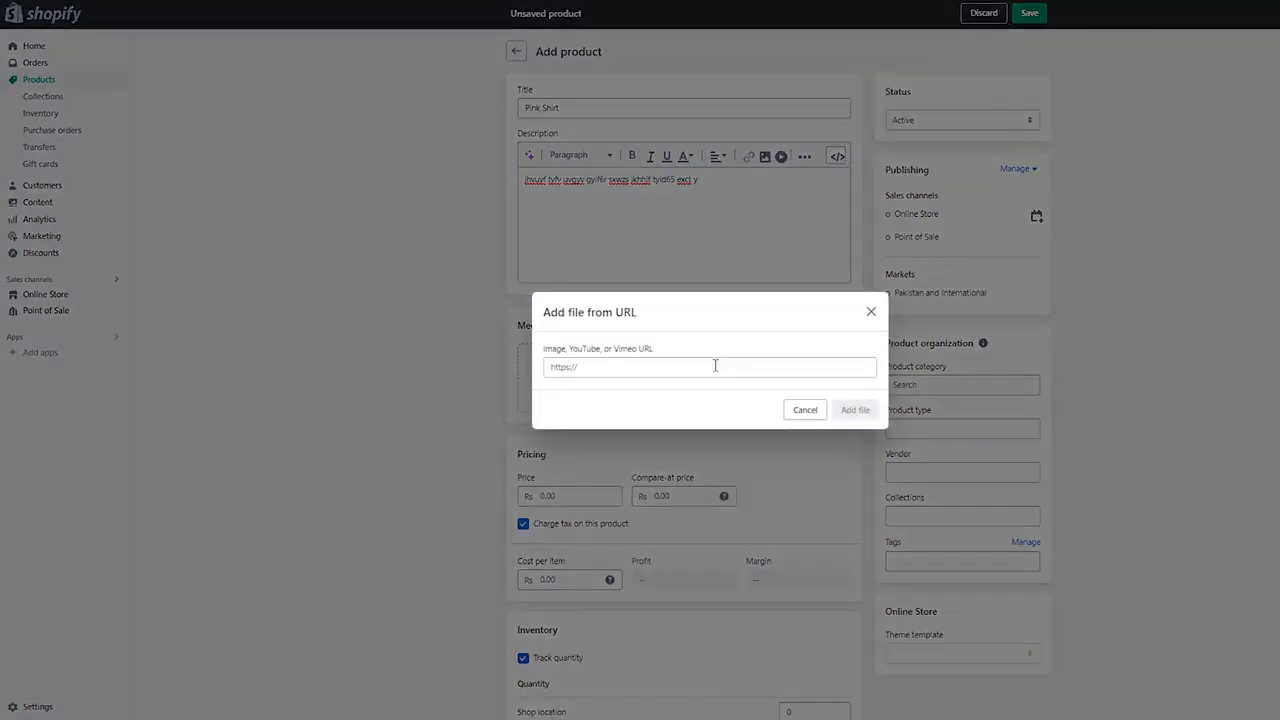
click(869, 311)
click(632, 366)
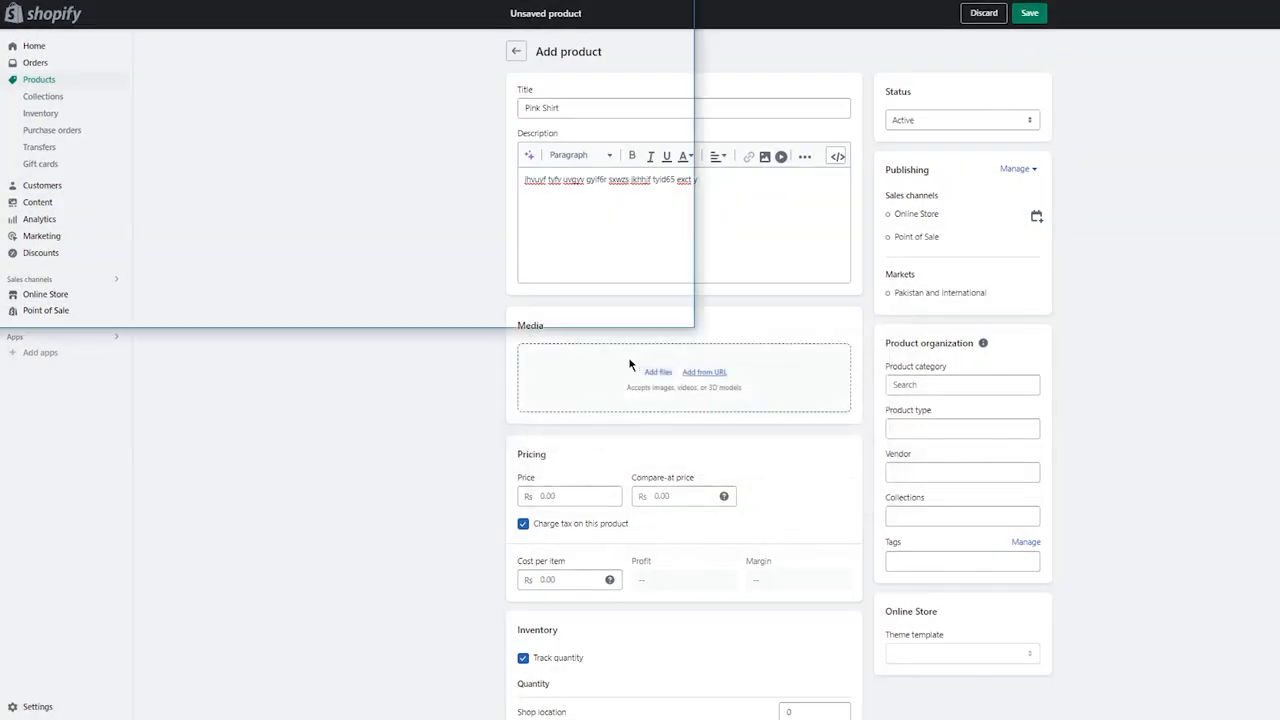
double_click(403, 204)
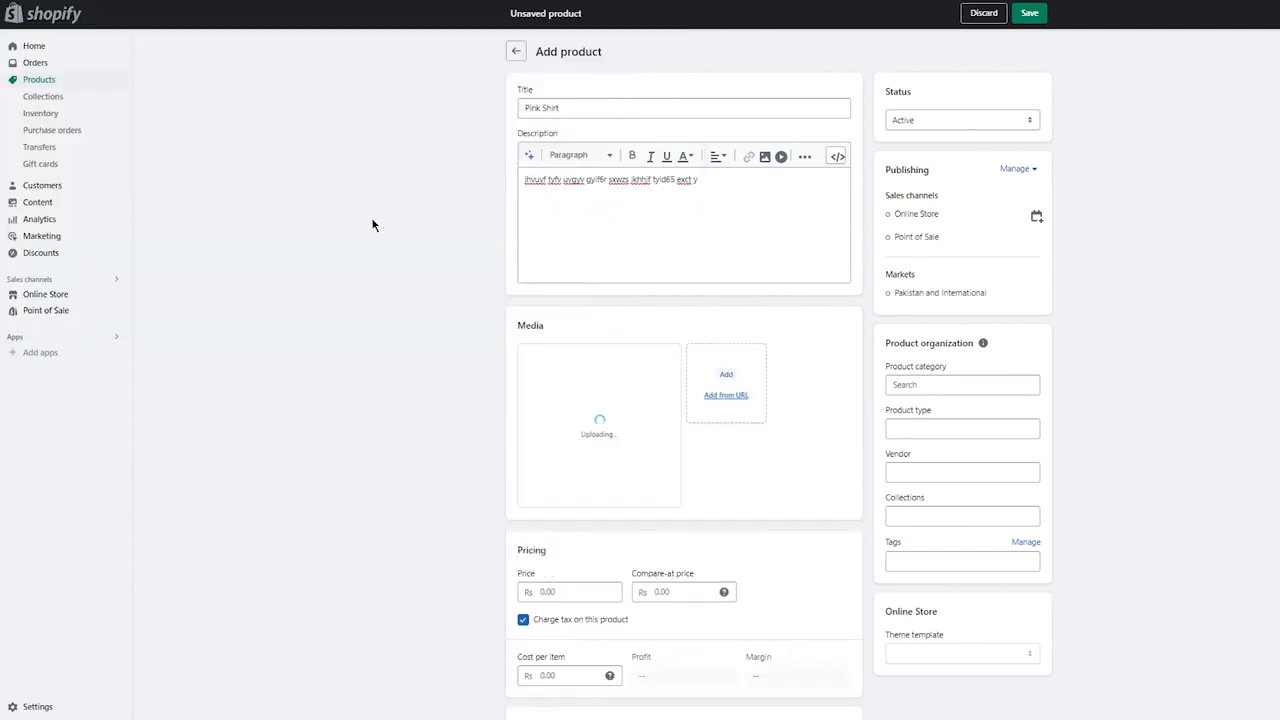
- Set the product's price to Rs 9,876 and its compare-at price to Rs 10,000
scroll(354, 197, down, 3)
click(565, 439)
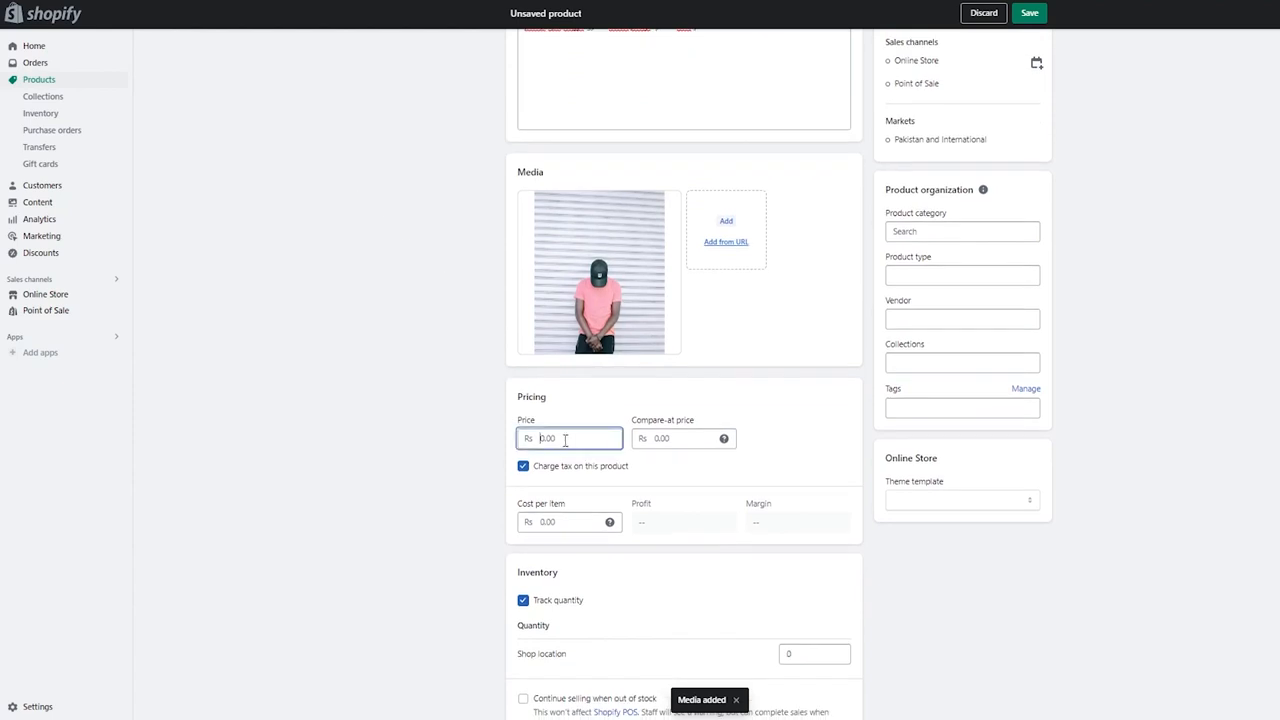
text(9876)
click(692, 446)
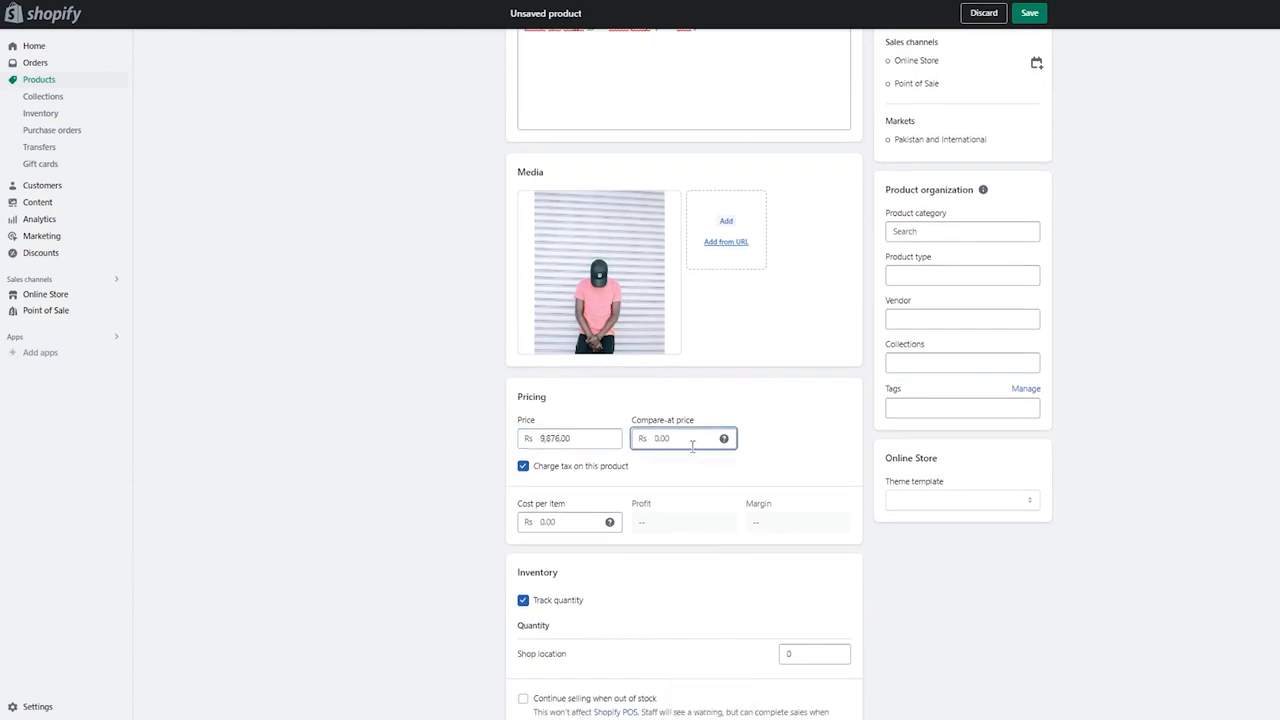
text(10000)
click(805, 433)
- Save the Pink Shirt product and review the sales channels it is published to
scroll(1163, 487, down, 1)
scroll(1163, 487, down, 5)
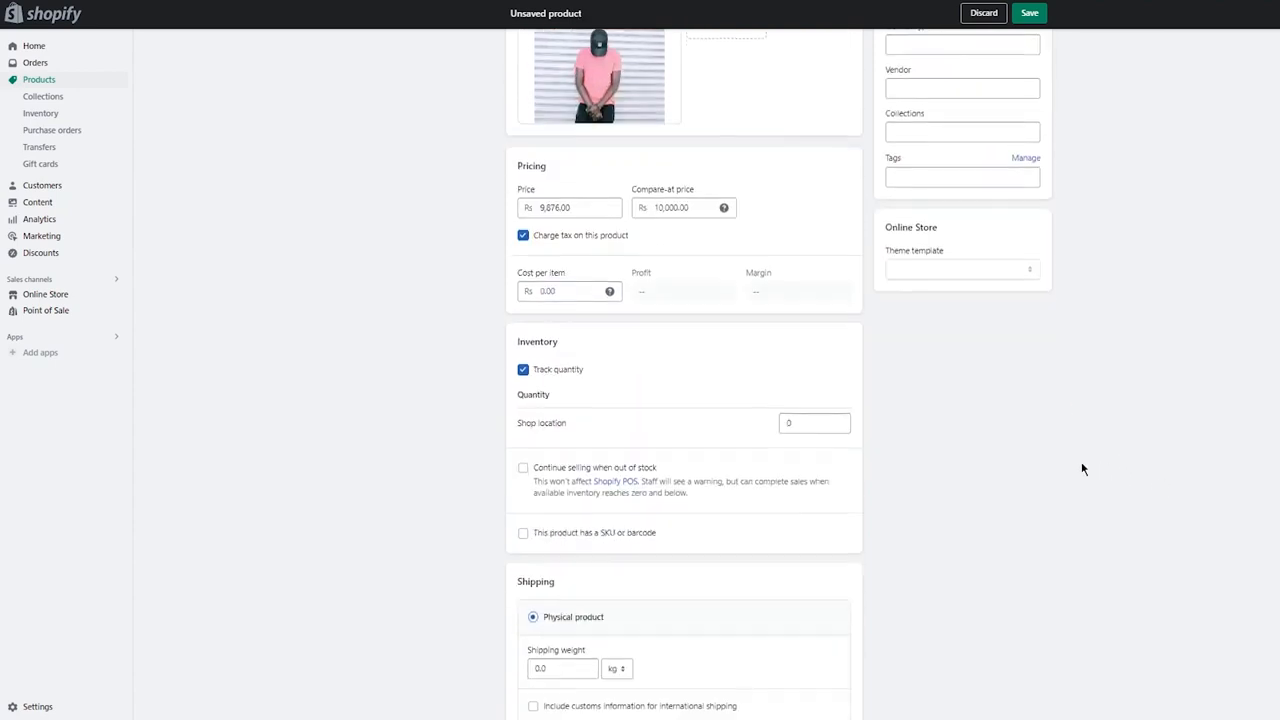
click(1034, 700)
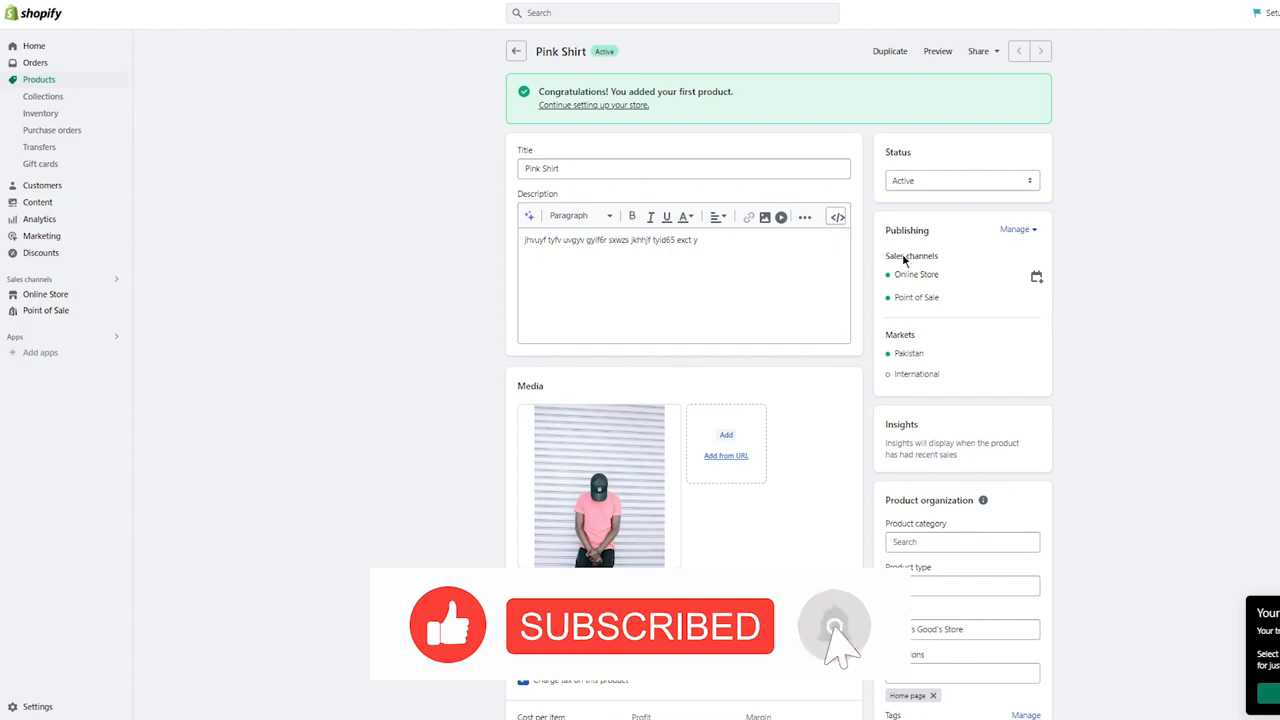
drag(888, 257, 954, 269)
click(954, 269)
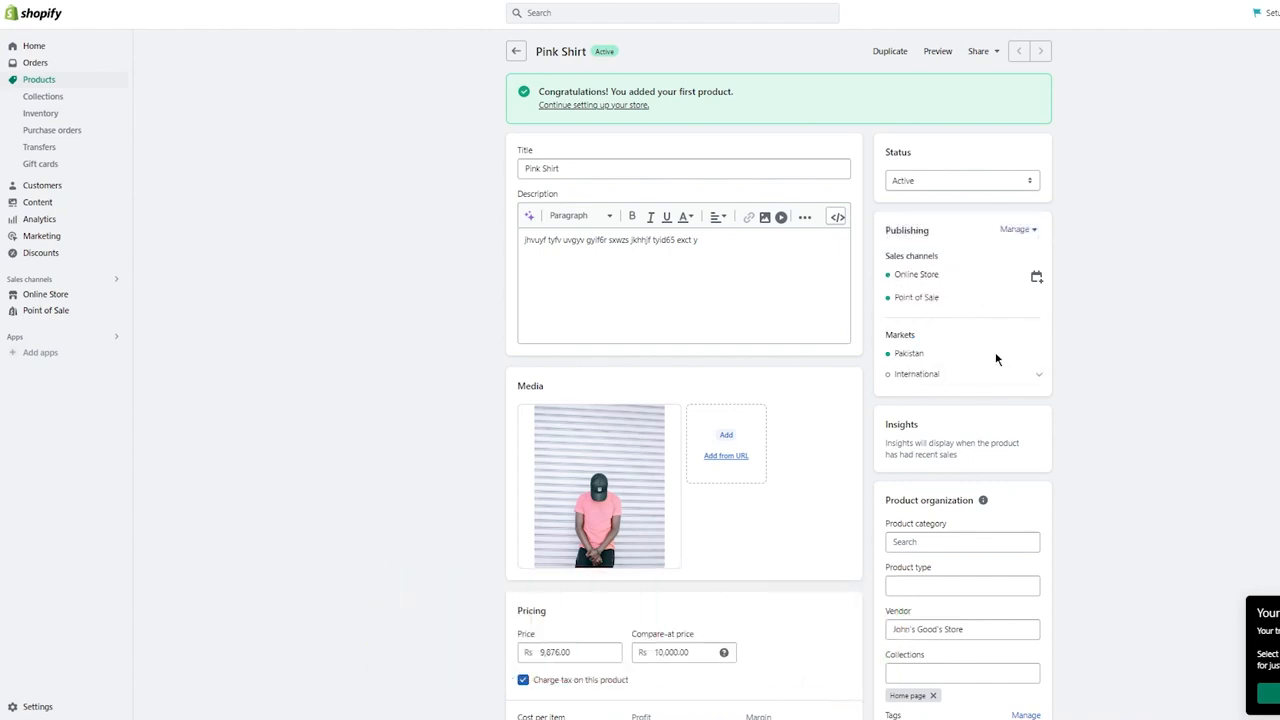
- Try to reach the Shopify App Store from the Home page by searching the store admin for "reviews"
click(38, 46)
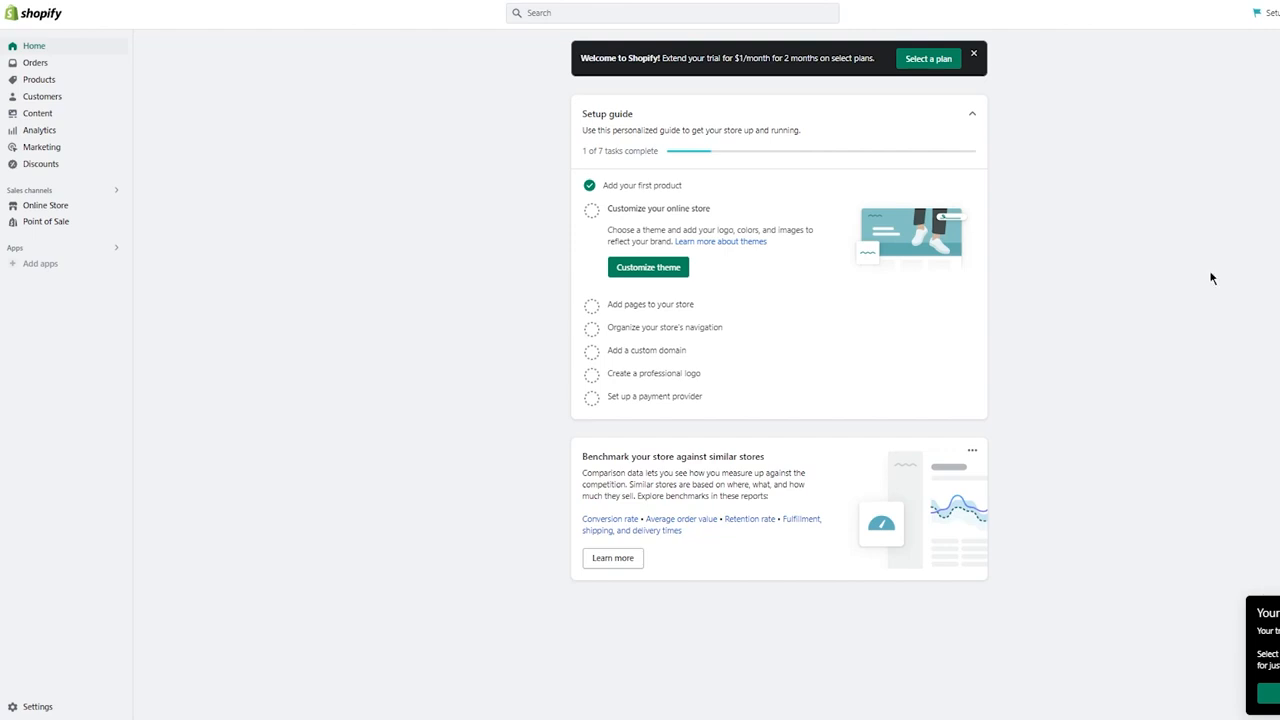
click(581, 16)
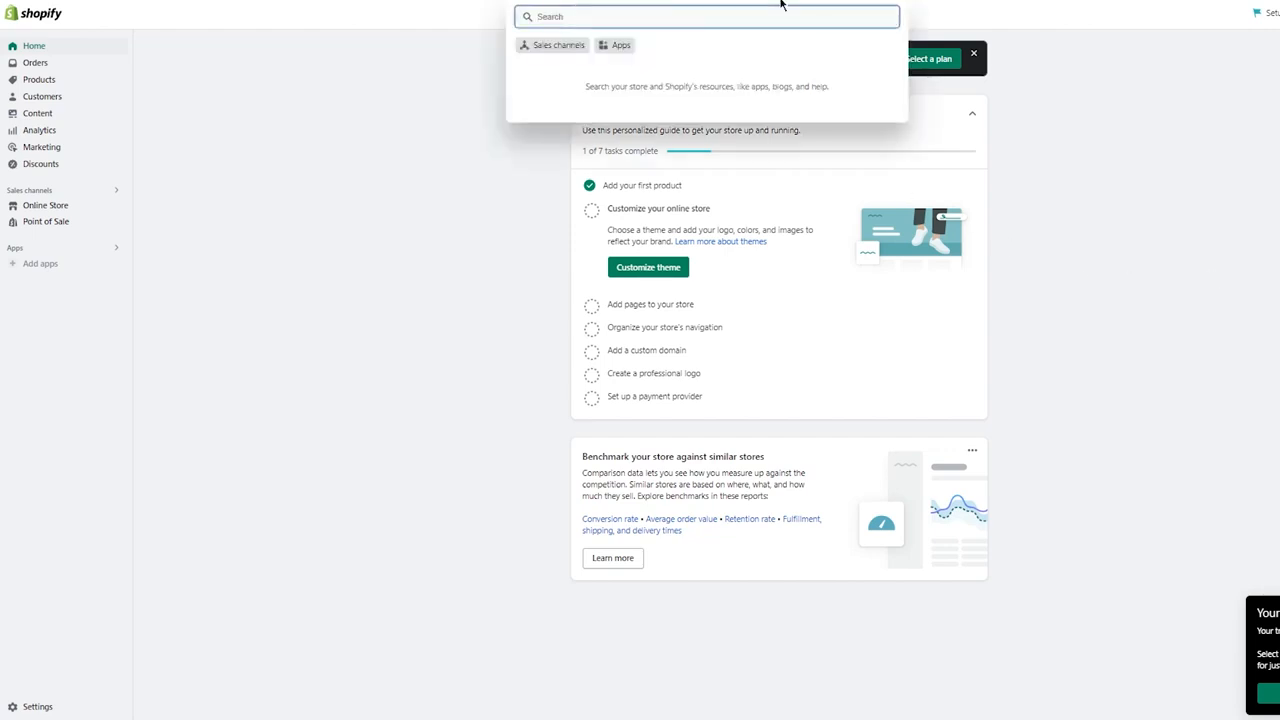
text(prod)
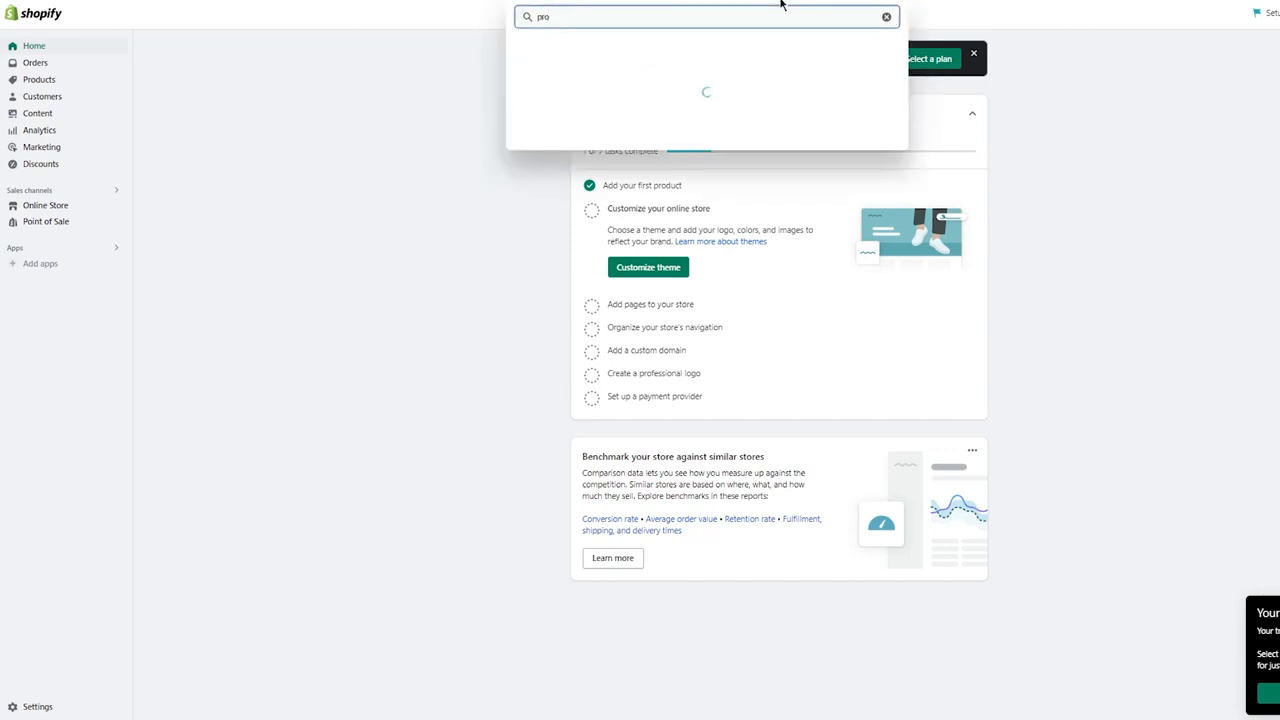
key(BackSpace)
key(BackSpace)
key(BackSpace)
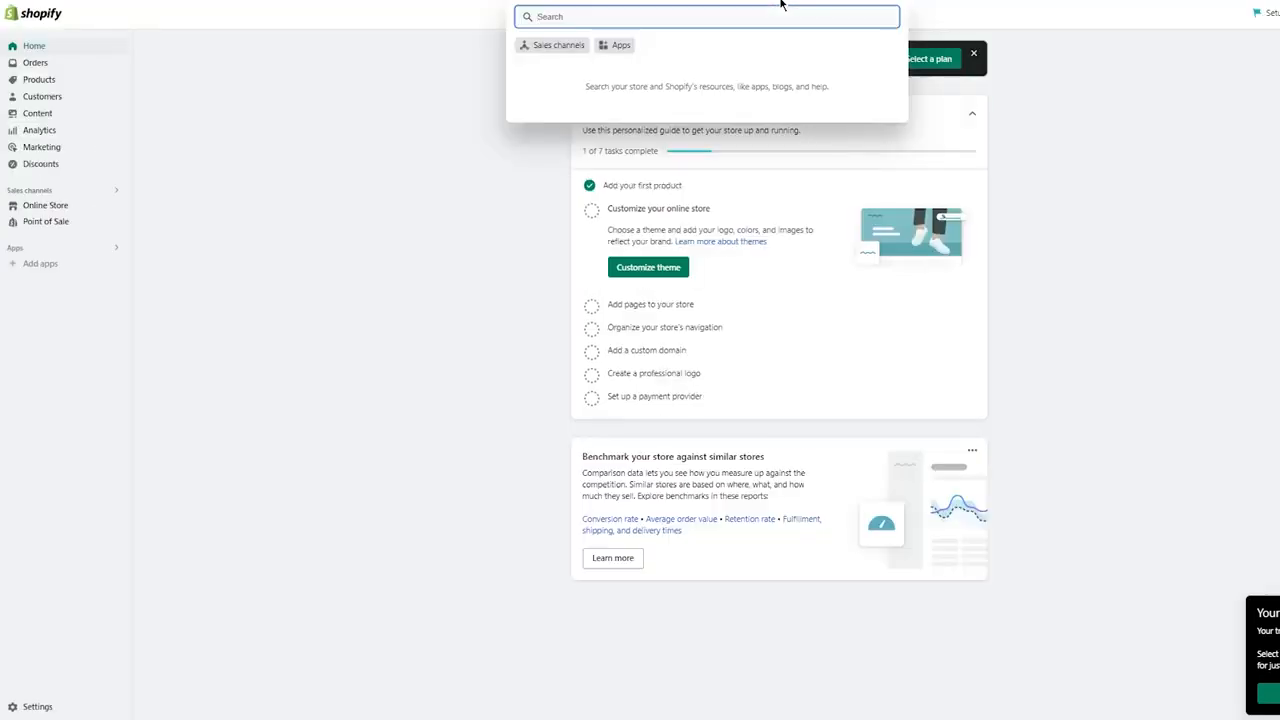
text(f)
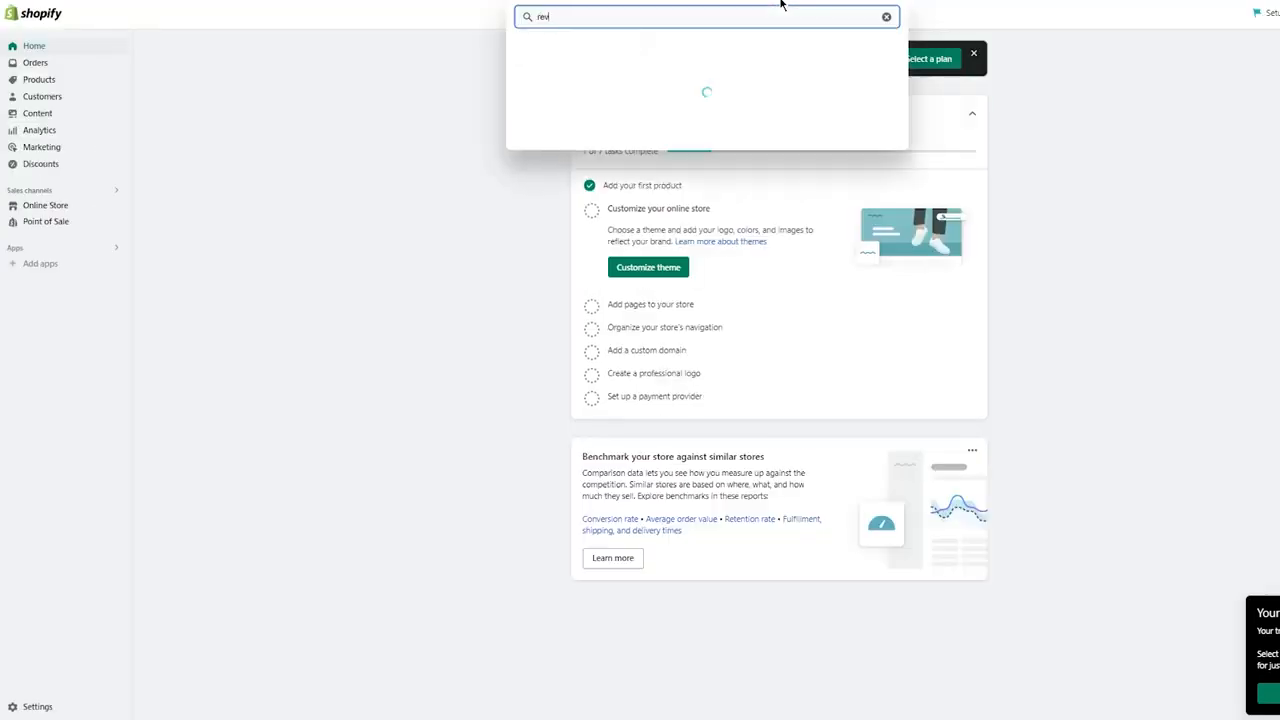
text(eviws)
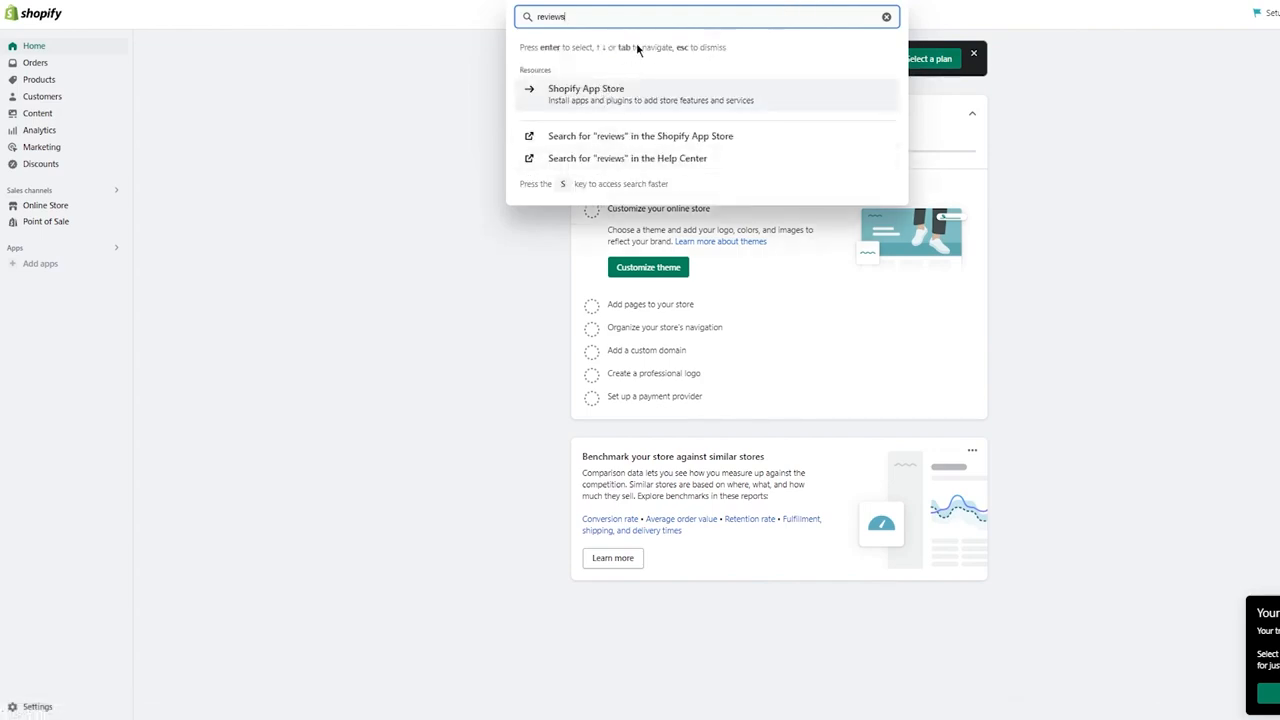
click(740, 95)
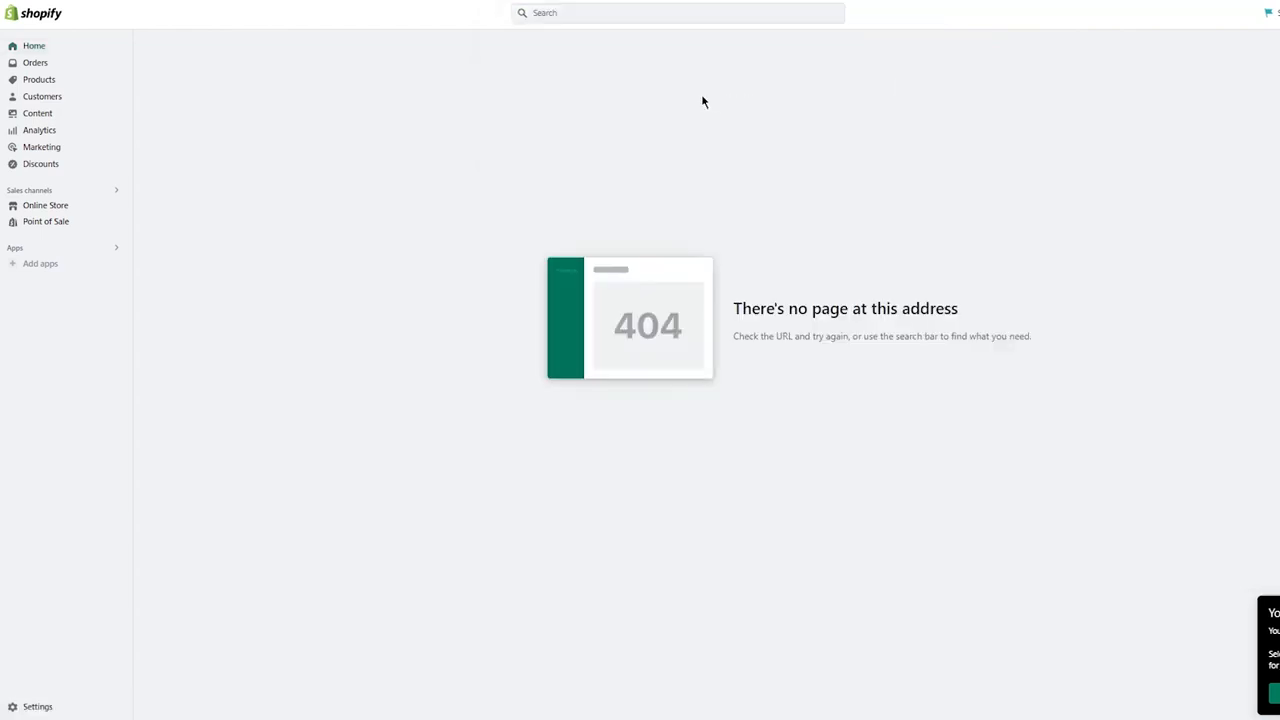
- Open the Shopify App Store from the suggested apps and search it for "reviews"
click(640, 13)
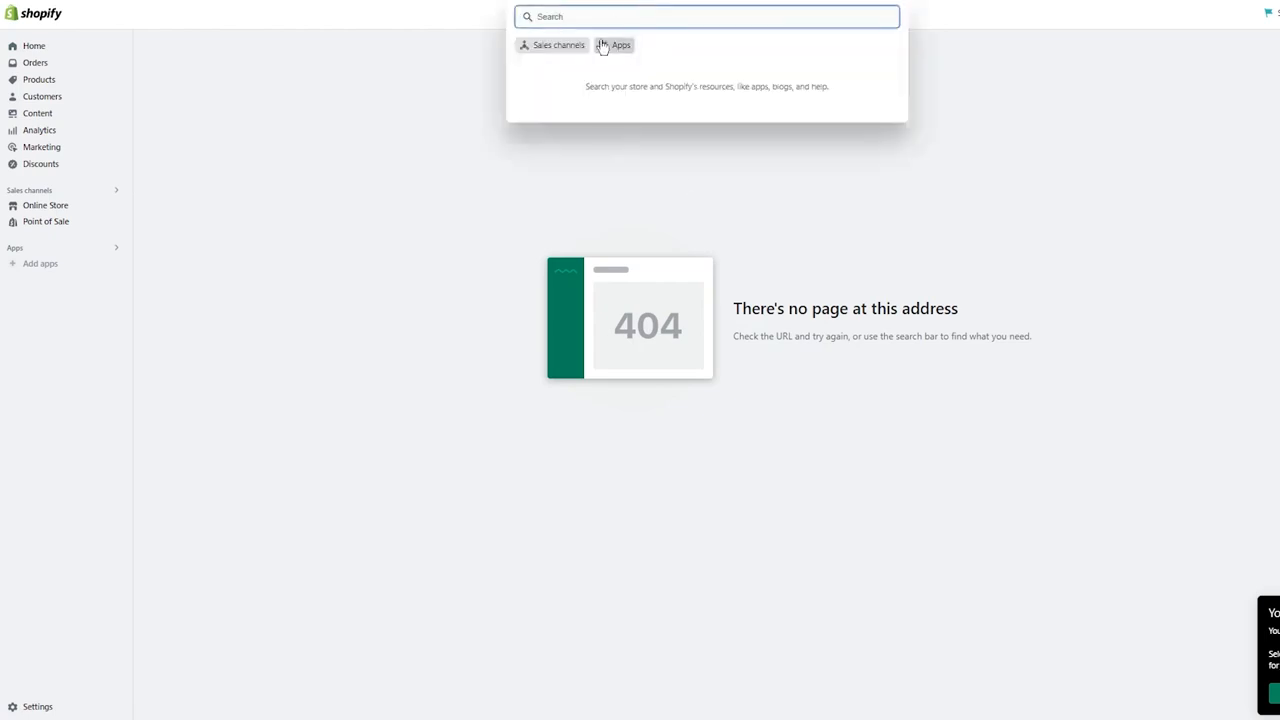
click(38, 266)
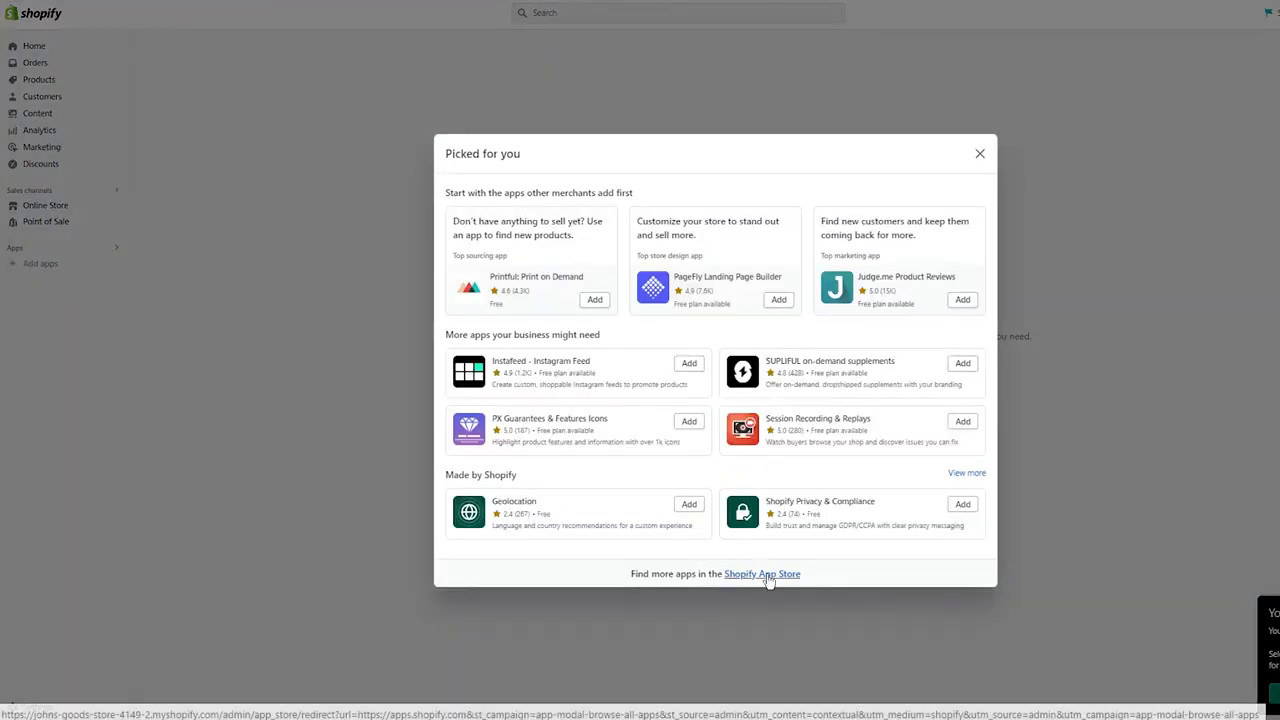
click(762, 576)
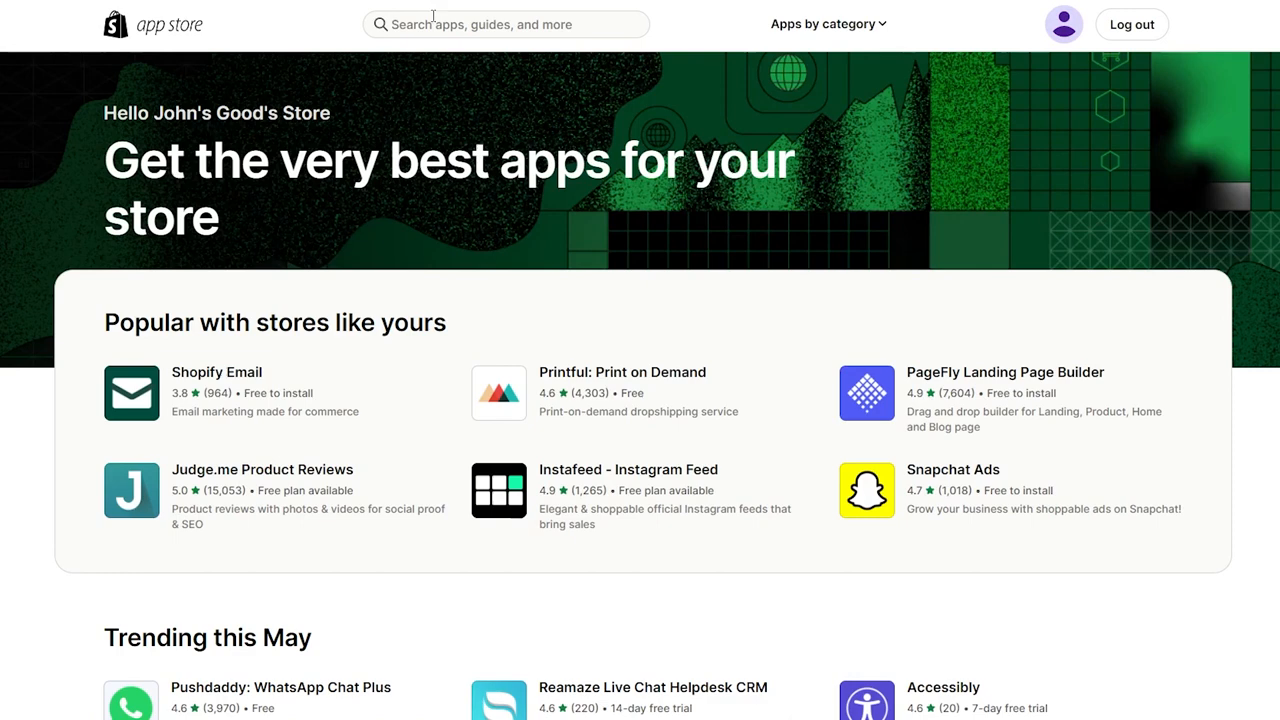
click(433, 24)
text(reviews)
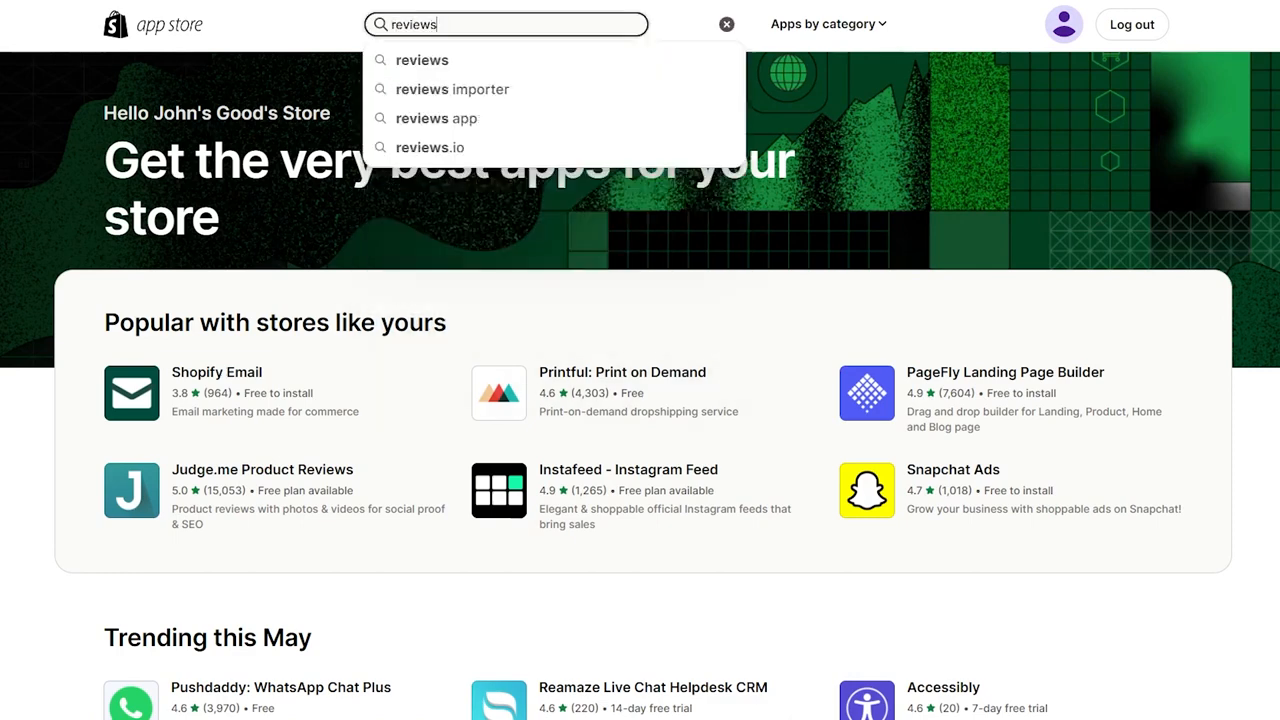
key(Return)
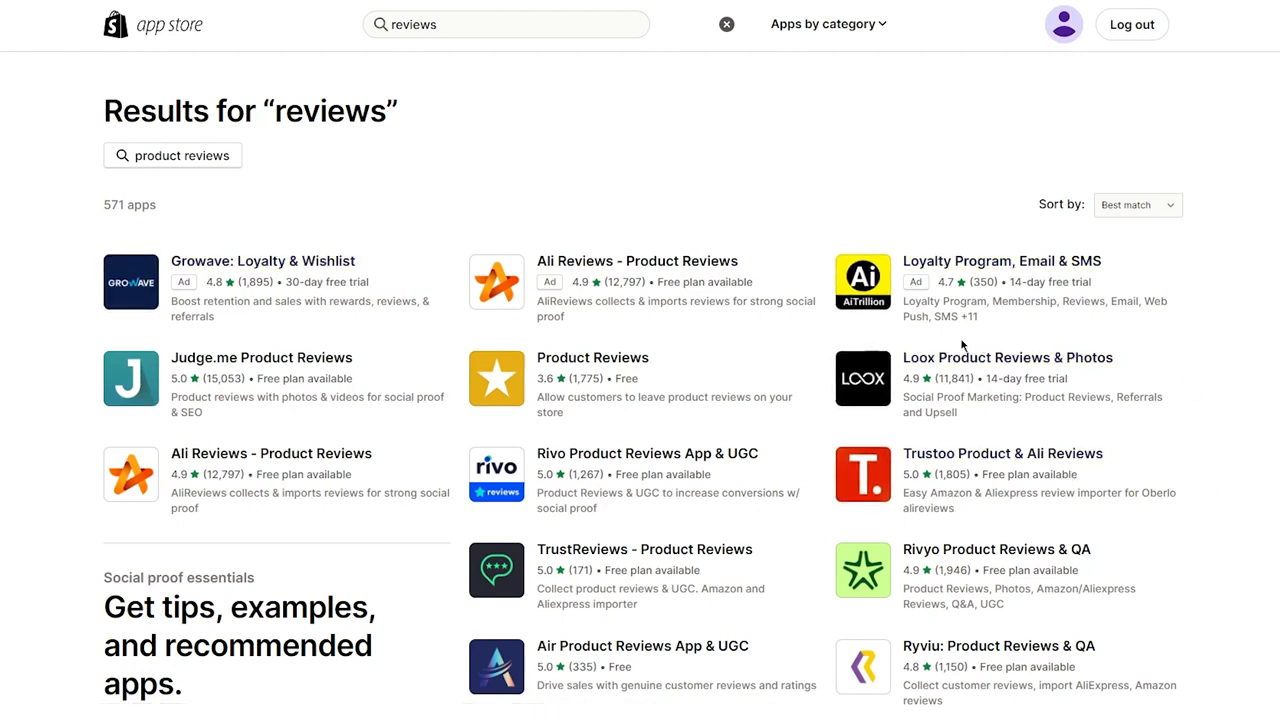
- Add the free Product Reviews app made by Shopify and install it on the store
click(577, 365)
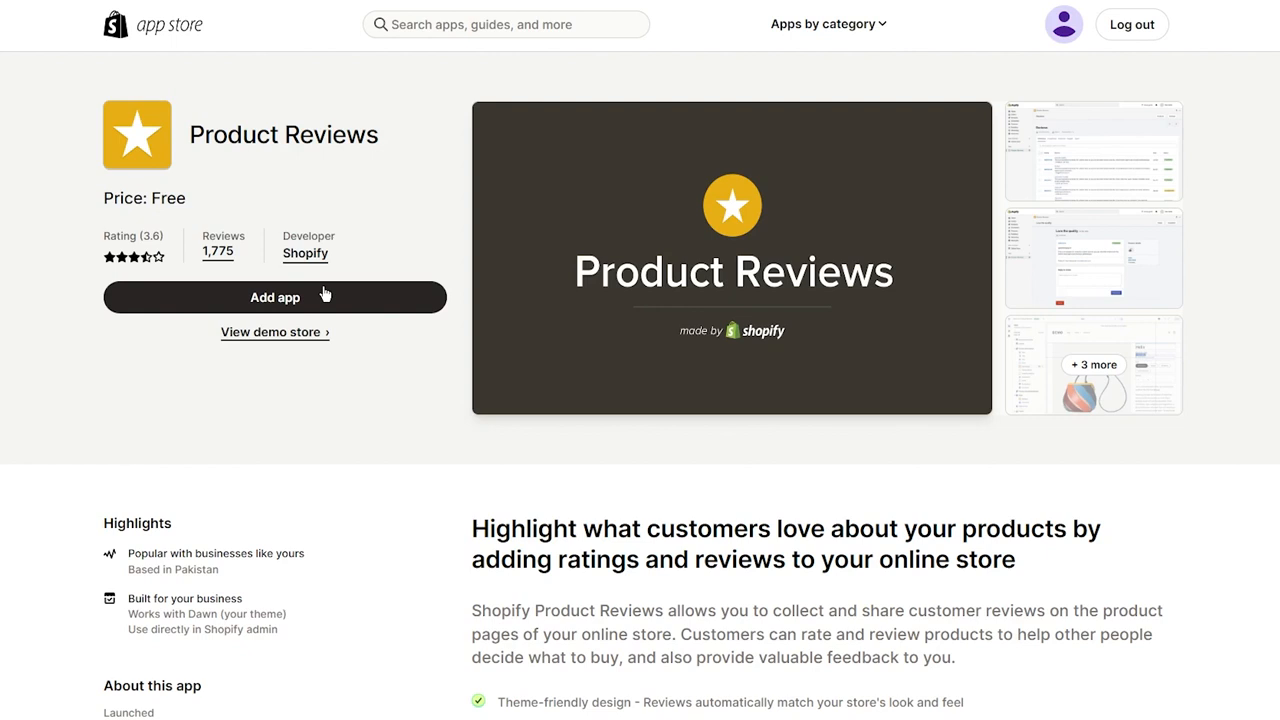
click(324, 295)
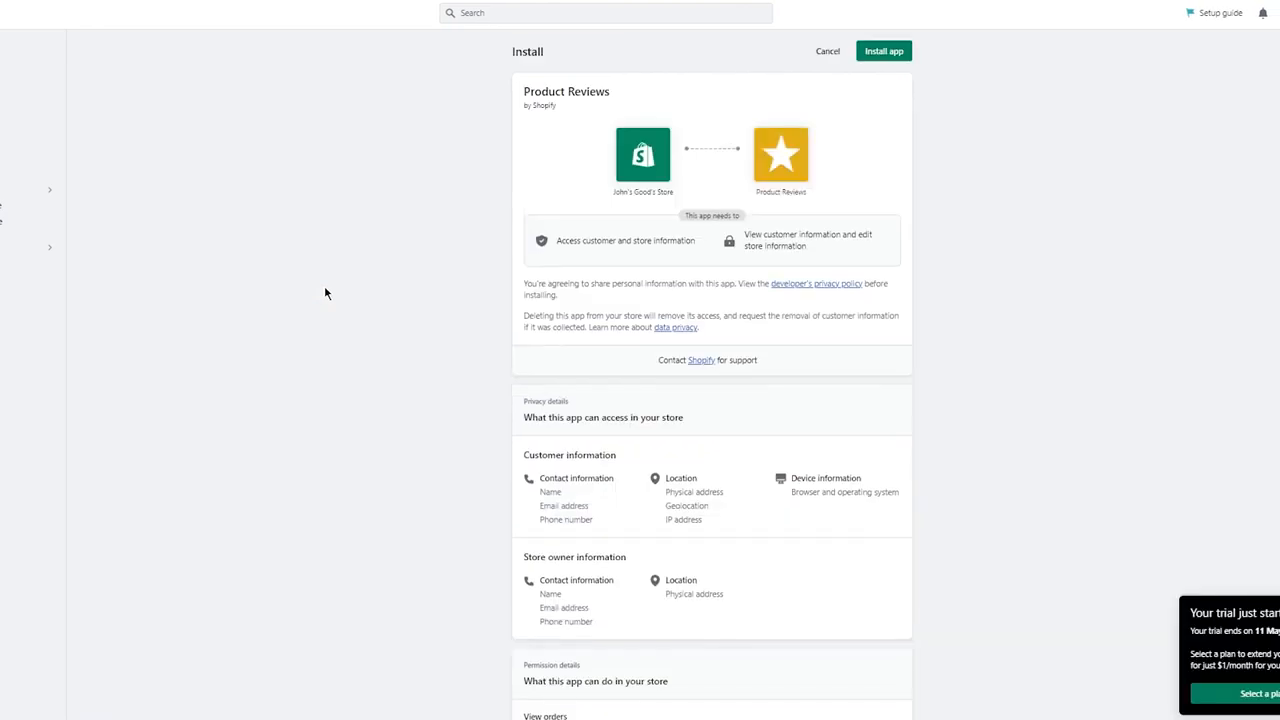
click(891, 52)
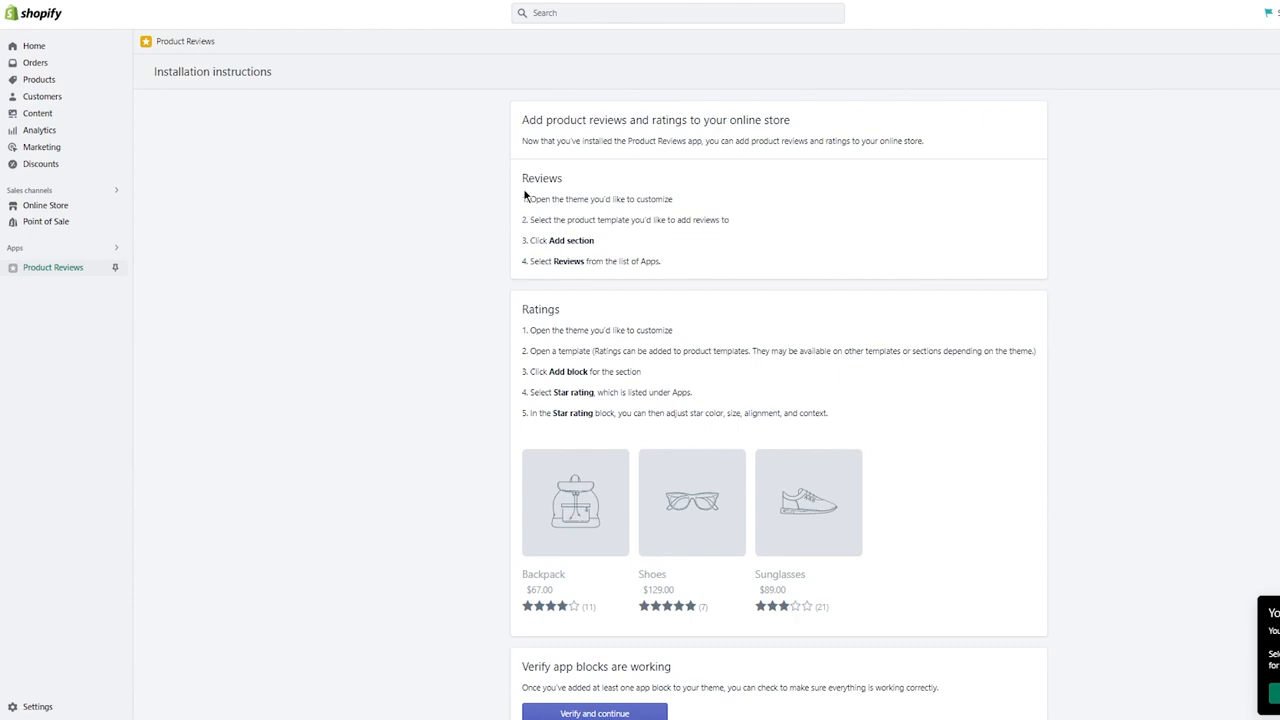
- Read the installation instructions for adding reviews and star ratings to the online store theme
drag(522, 197, 711, 254)
click(686, 238)
drag(530, 242, 662, 266)
click(660, 273)
scroll(543, 273, down, 1)
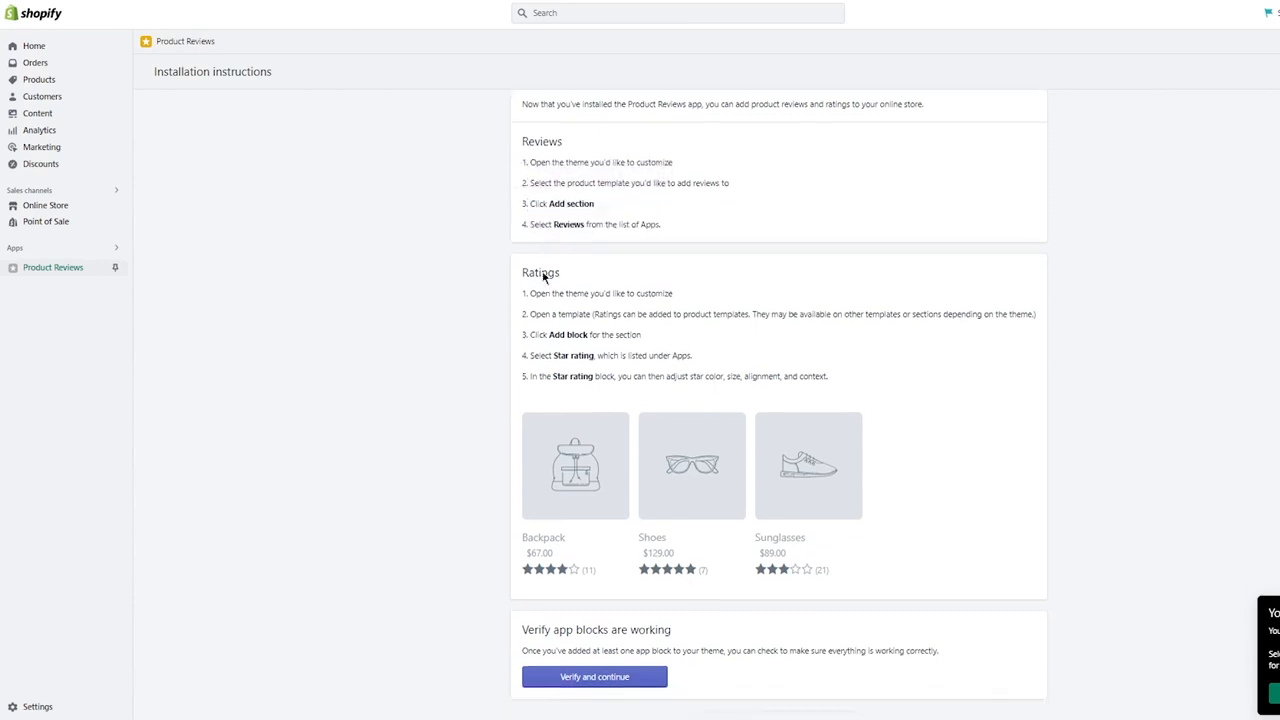
scroll(543, 277, down, 1)
- Check that the Product Reviews app blocks are working and try to continue without verifying
click(632, 622)
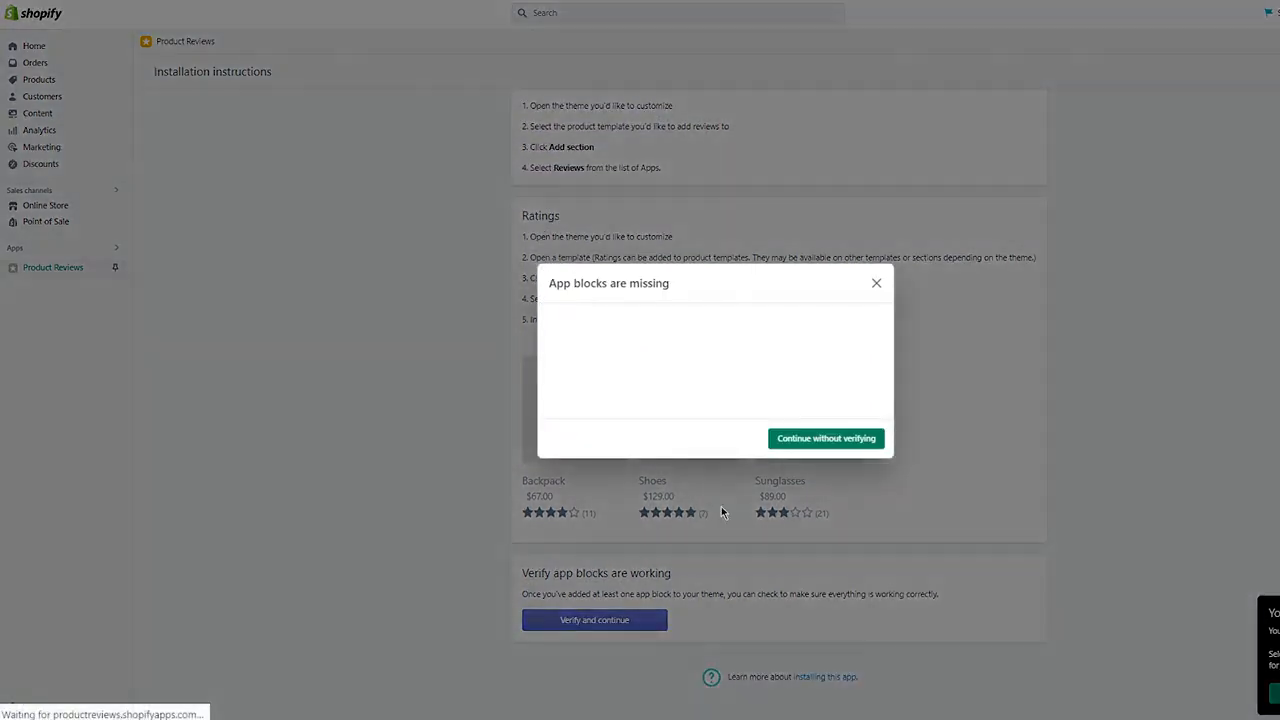
click(815, 442)
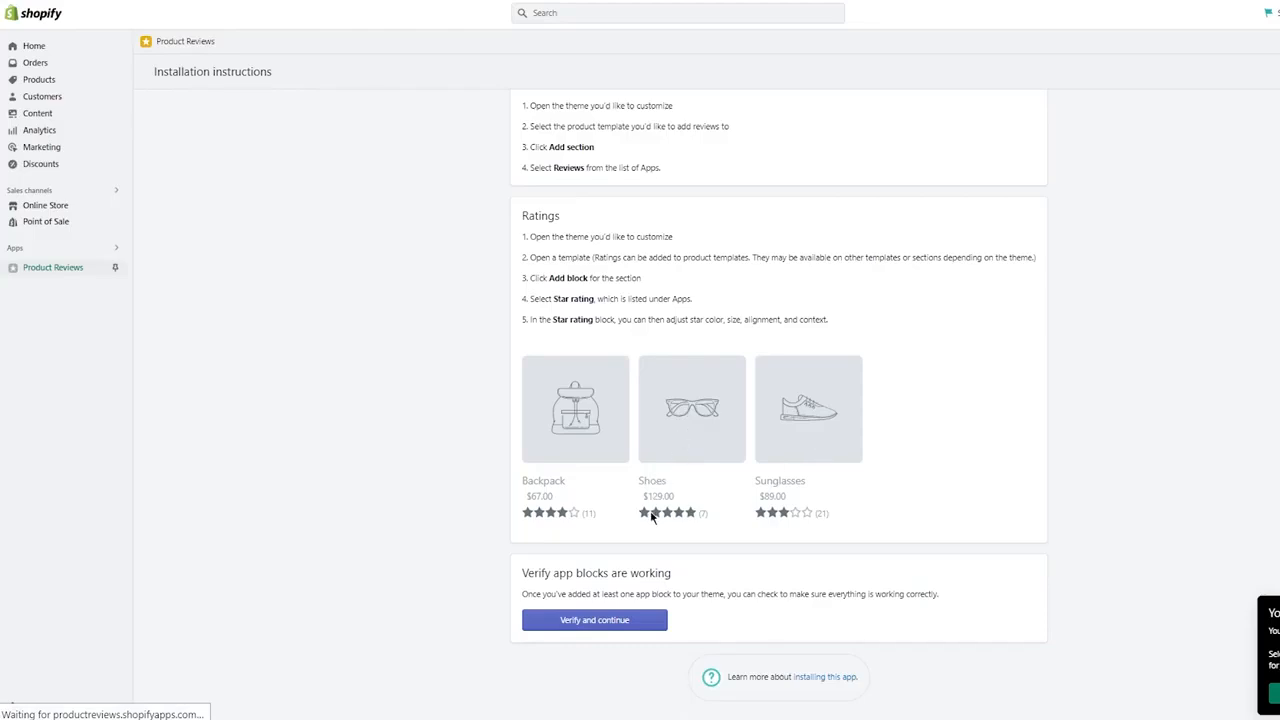
drag(650, 515, 696, 525)
click(695, 526)
- Rerun the app block verification, read the explanation it gives, and dismiss it
click(594, 626)
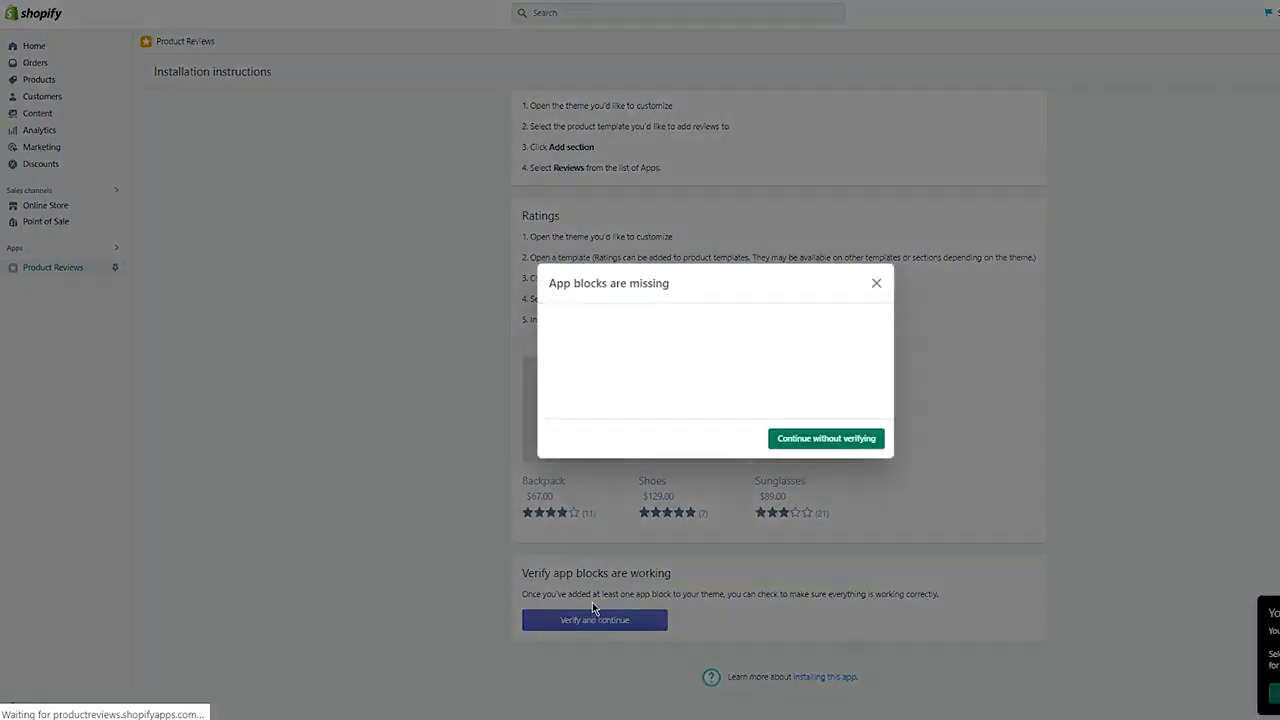
scroll(672, 386, down, 1)
scroll(658, 388, up, 1)
drag(594, 344, 733, 398)
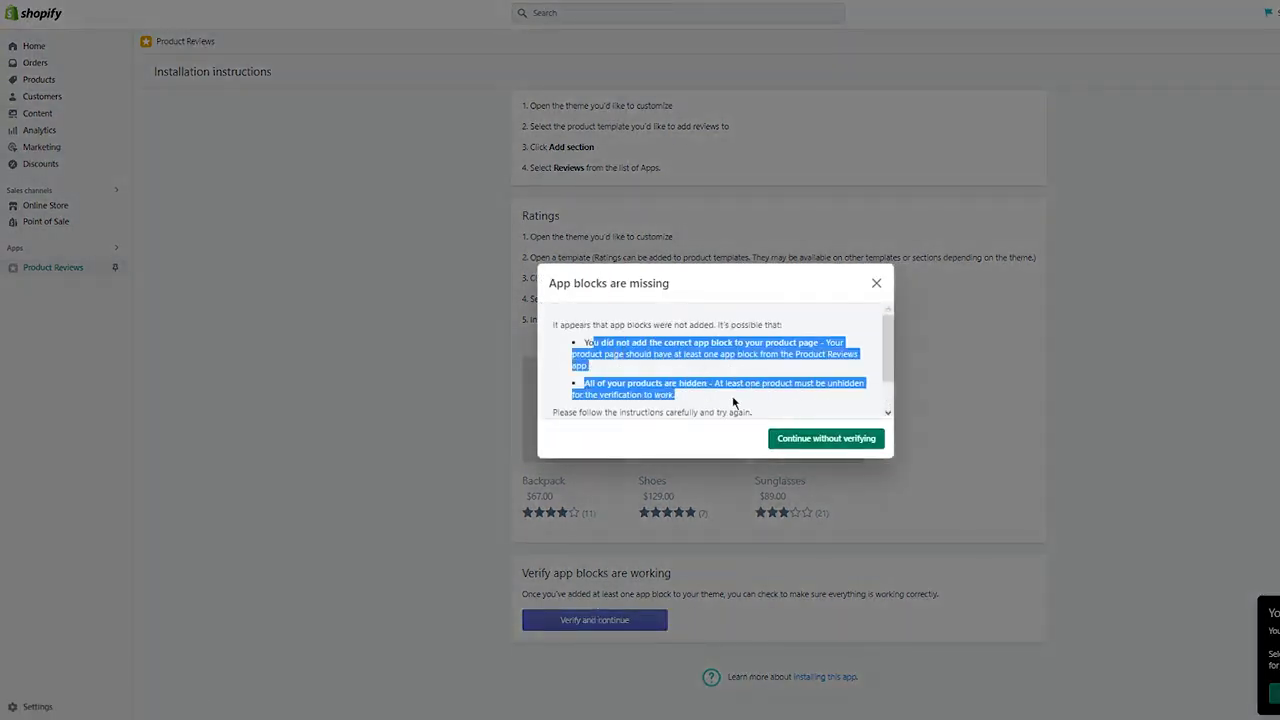
click(586, 374)
drag(601, 343, 724, 362)
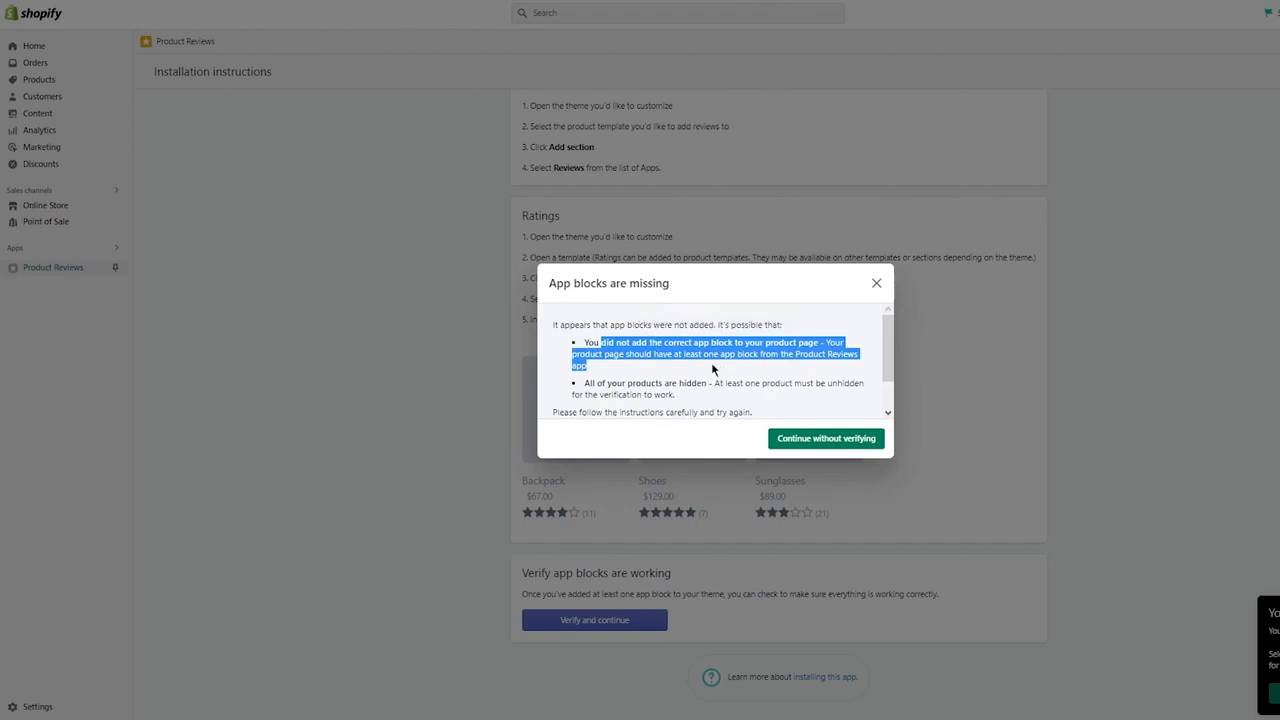
click(682, 378)
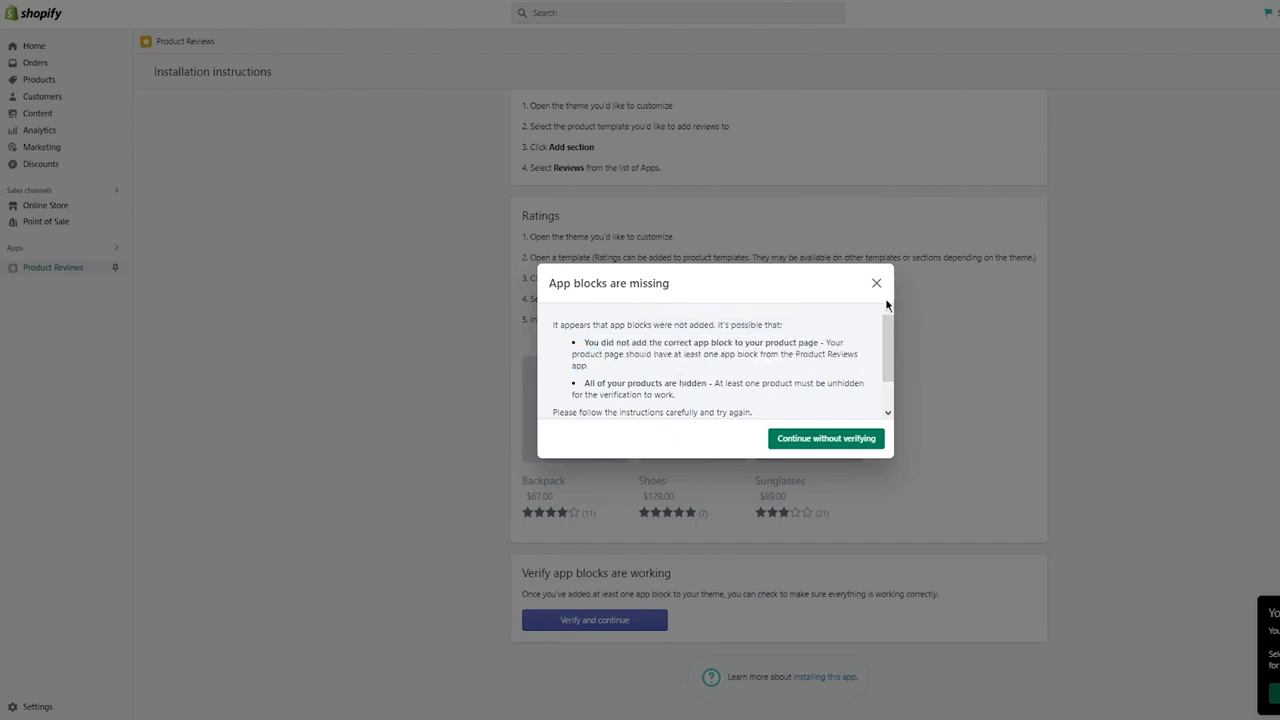
click(876, 284)
drag(550, 400, 944, 405)
click(944, 405)
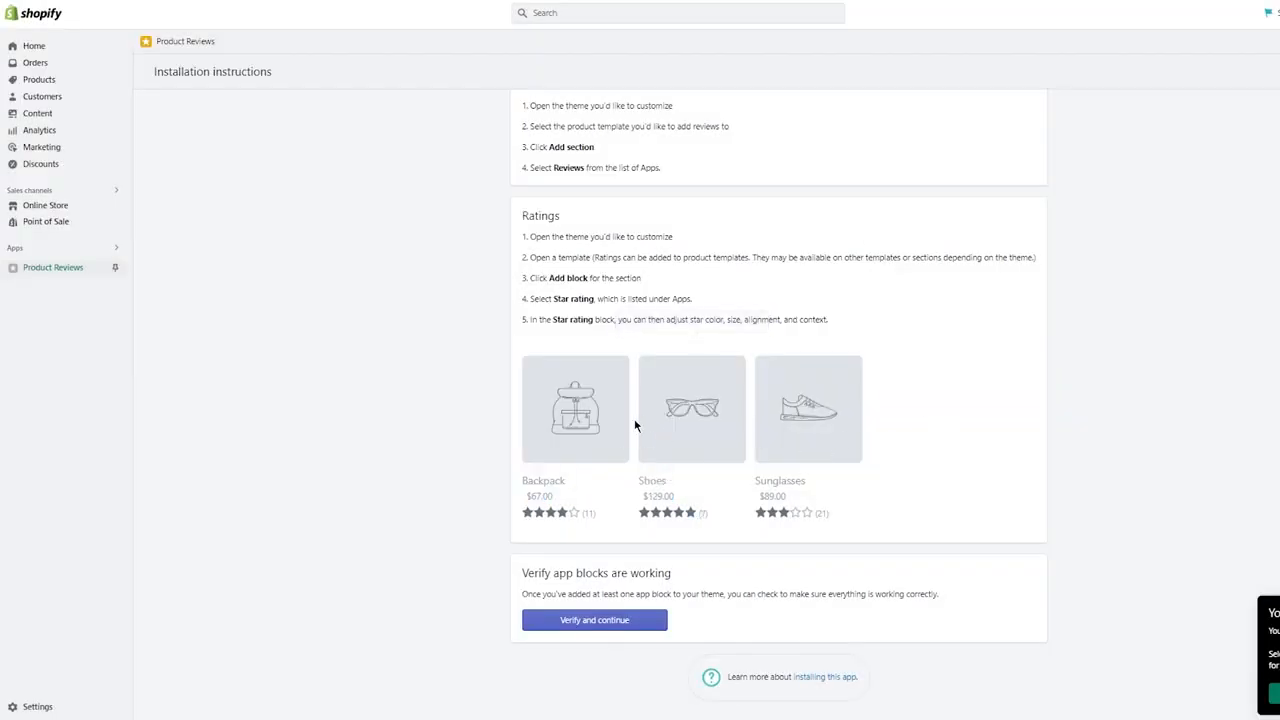
- Open the Dawn theme of the online store for customization and bring up the Pink Shirt product page template
scroll(634, 423, up, 1)
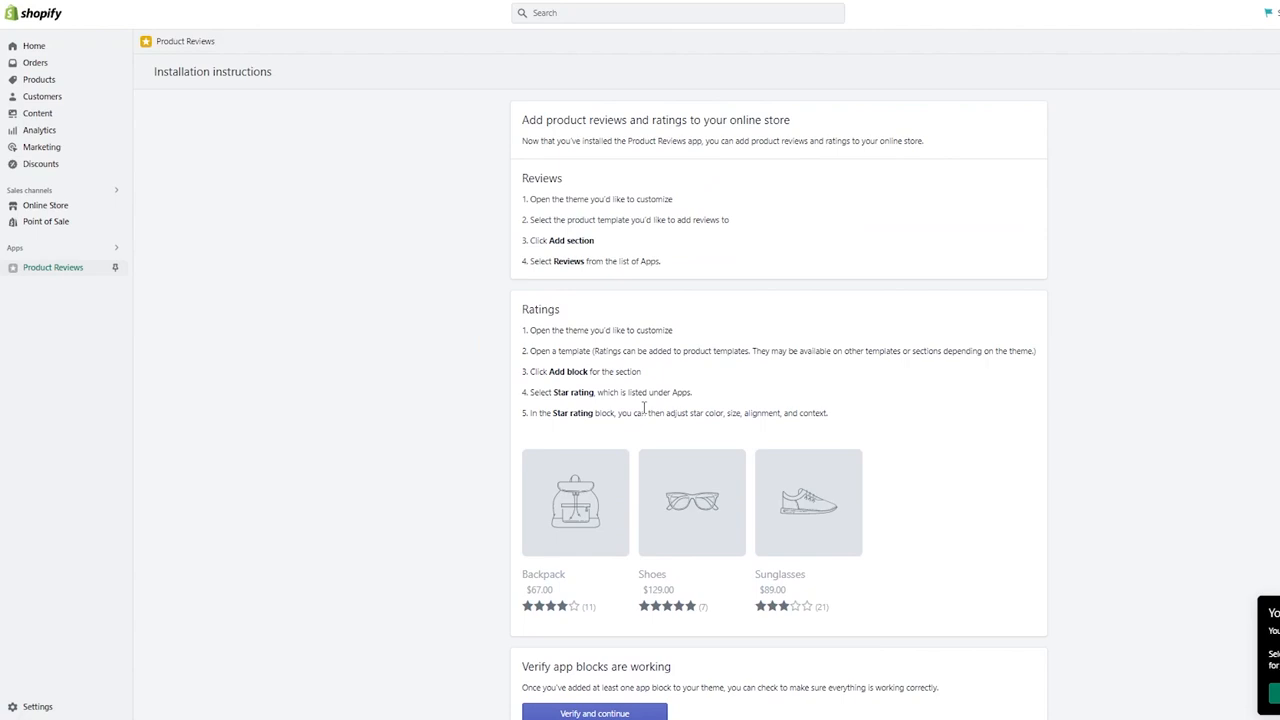
click(66, 212)
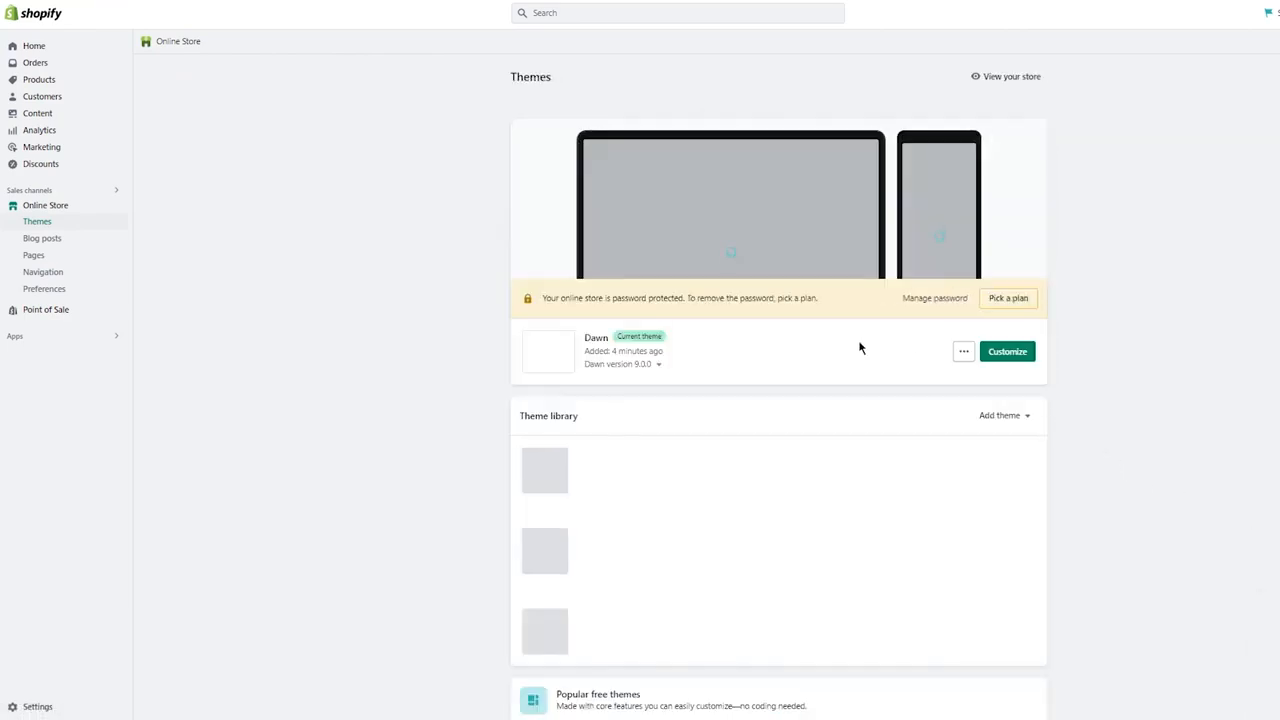
click(1007, 352)
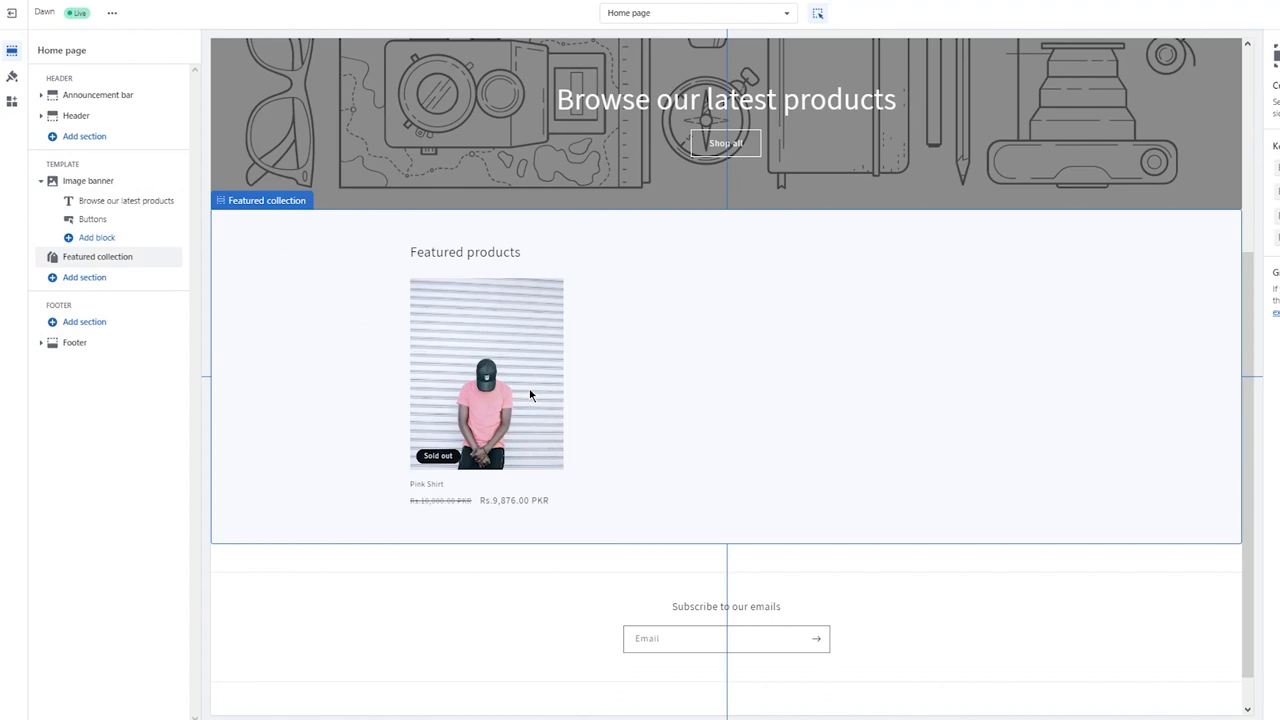
click(508, 350)
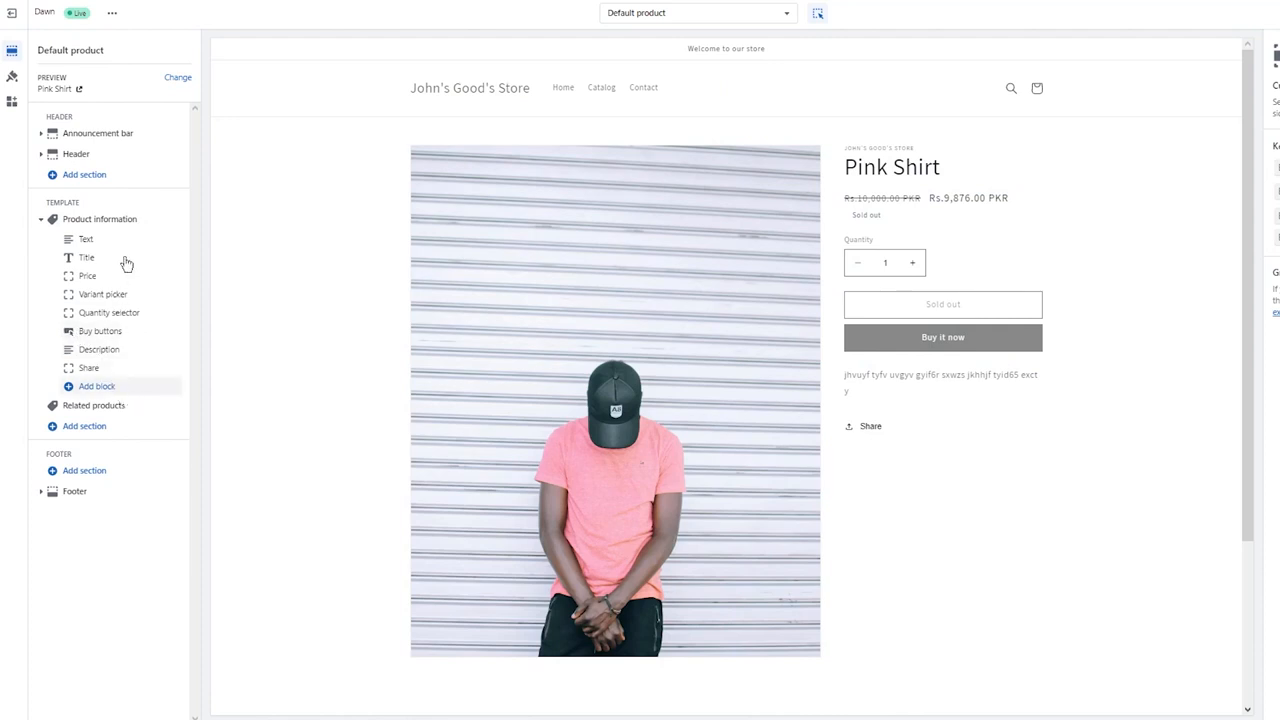
- Add the Reviews and Star rating app blocks from Product Reviews to the Product information section of the template
click(102, 387)
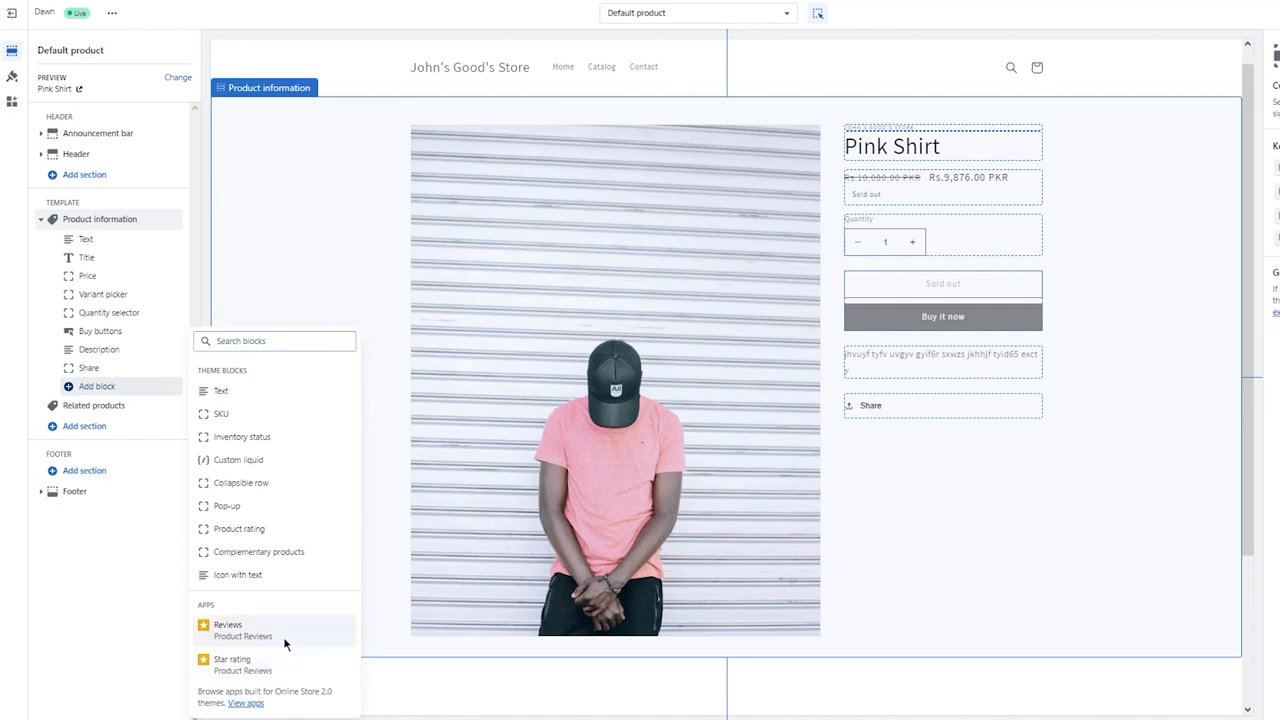
click(285, 640)
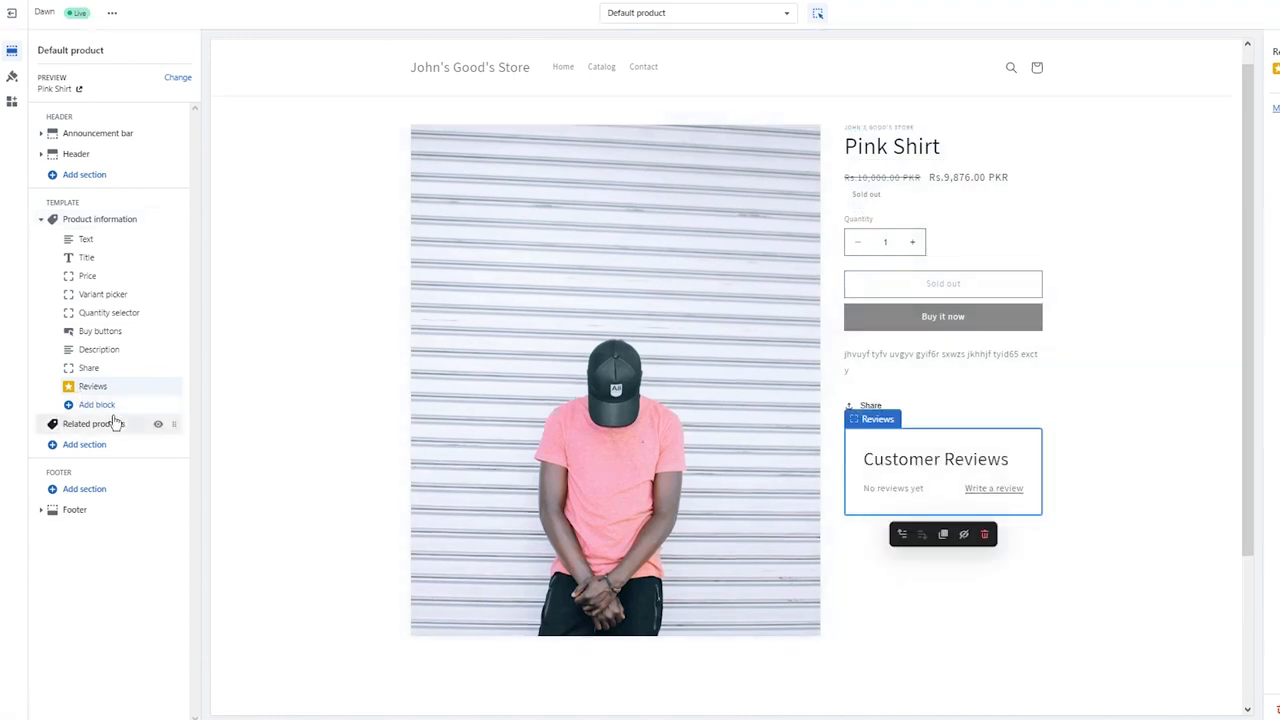
click(85, 423)
click(76, 408)
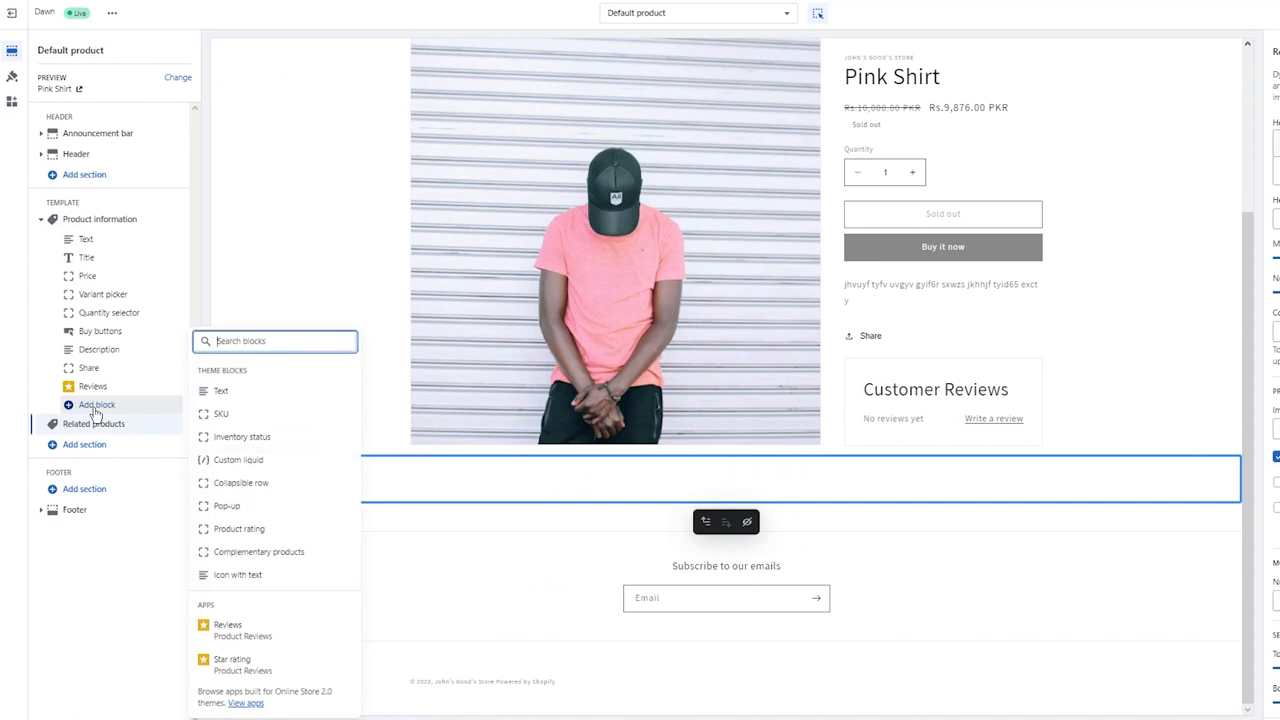
click(264, 648)
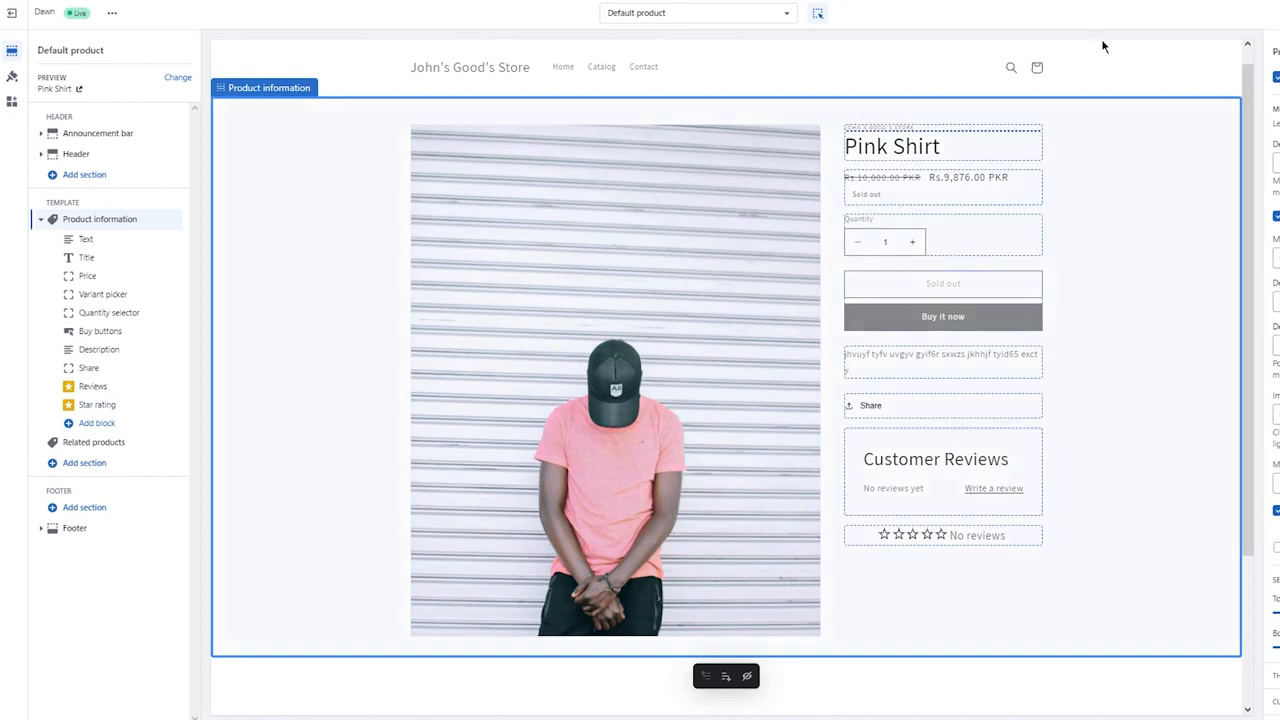
- Save the changes made to the Default product template in the Dawn theme
click(1169, 14)
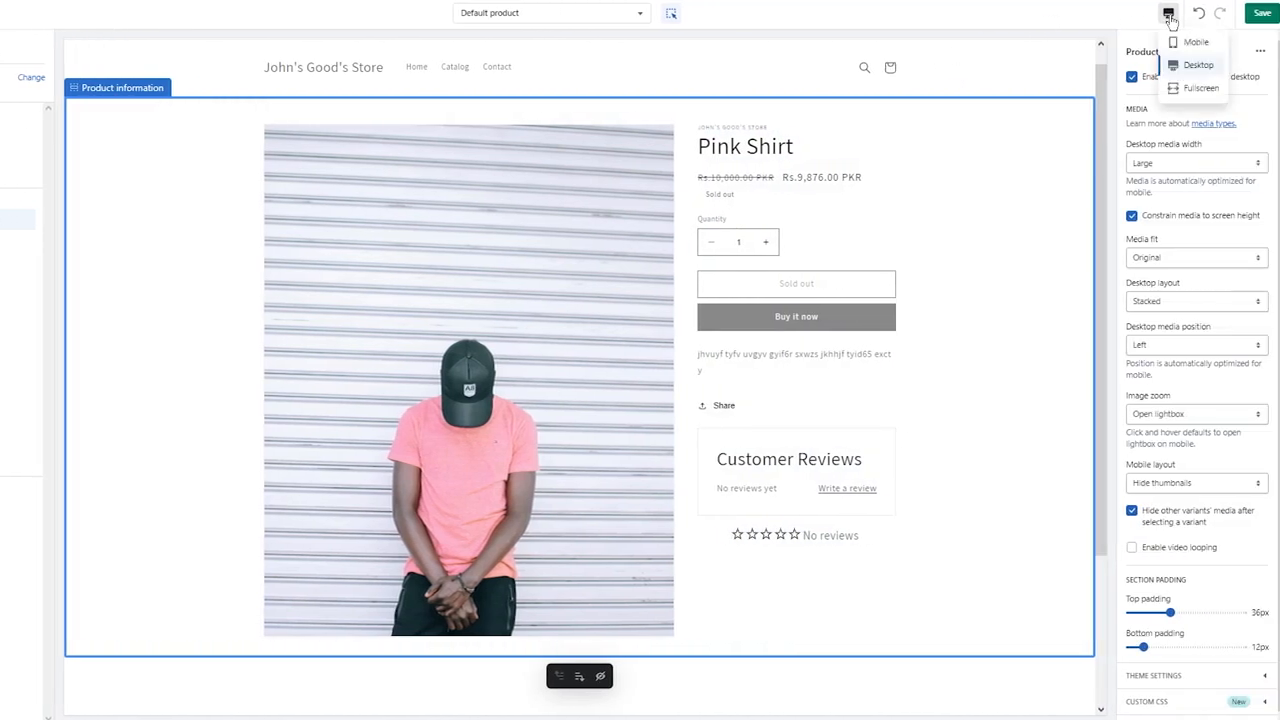
click(1171, 20)
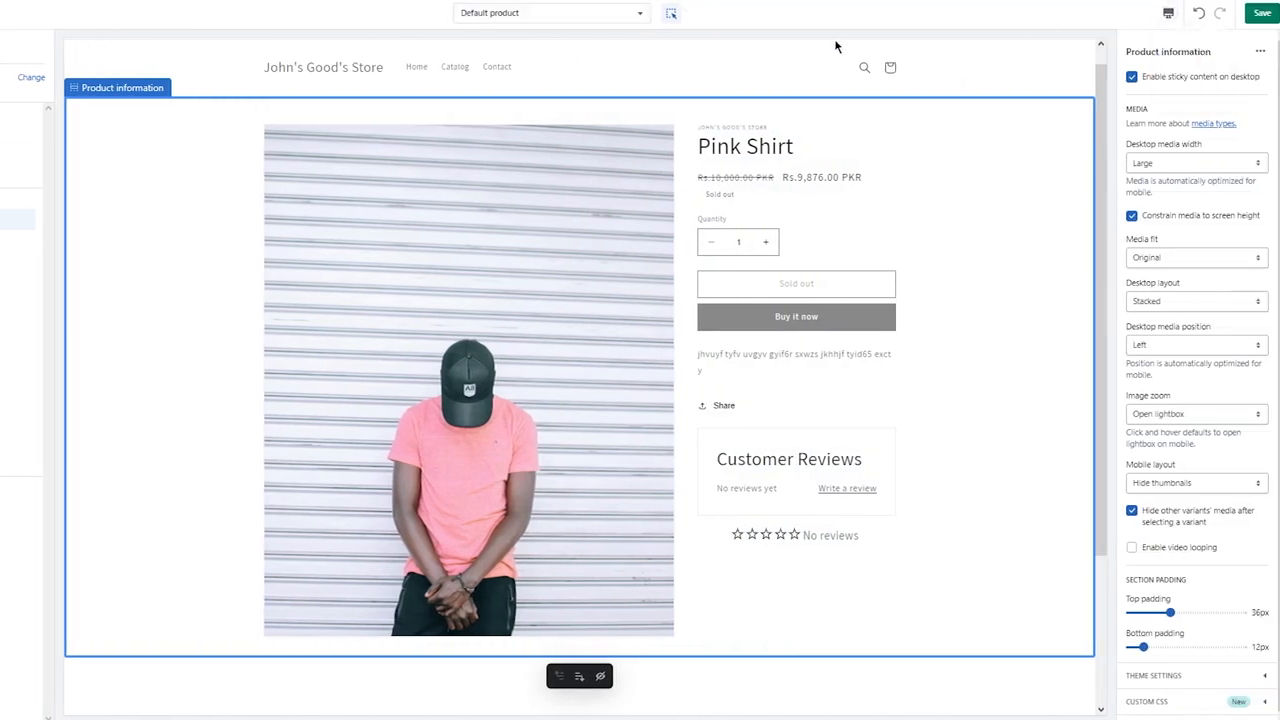
click(110, 18)
click(110, 18)
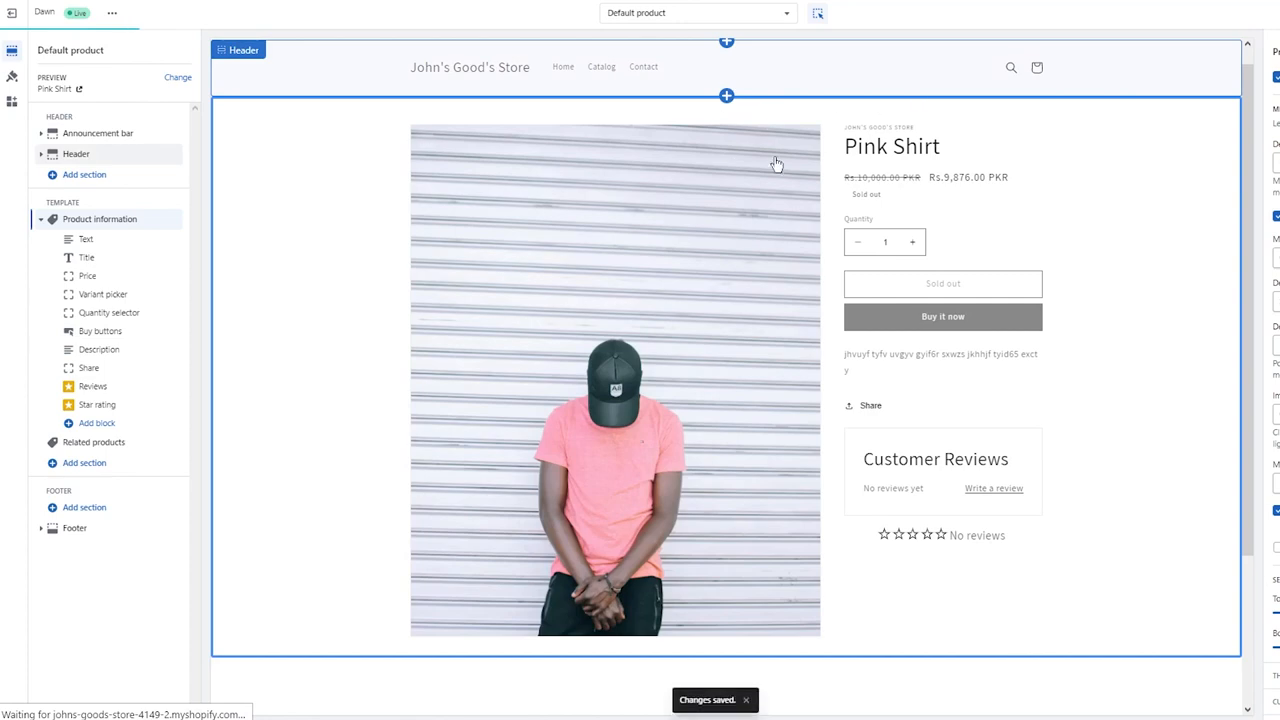
- Dismiss the app suggestions and view the Pink Shirt page on the live online store to check its reviews and rating
scroll(906, 203, down, 1)
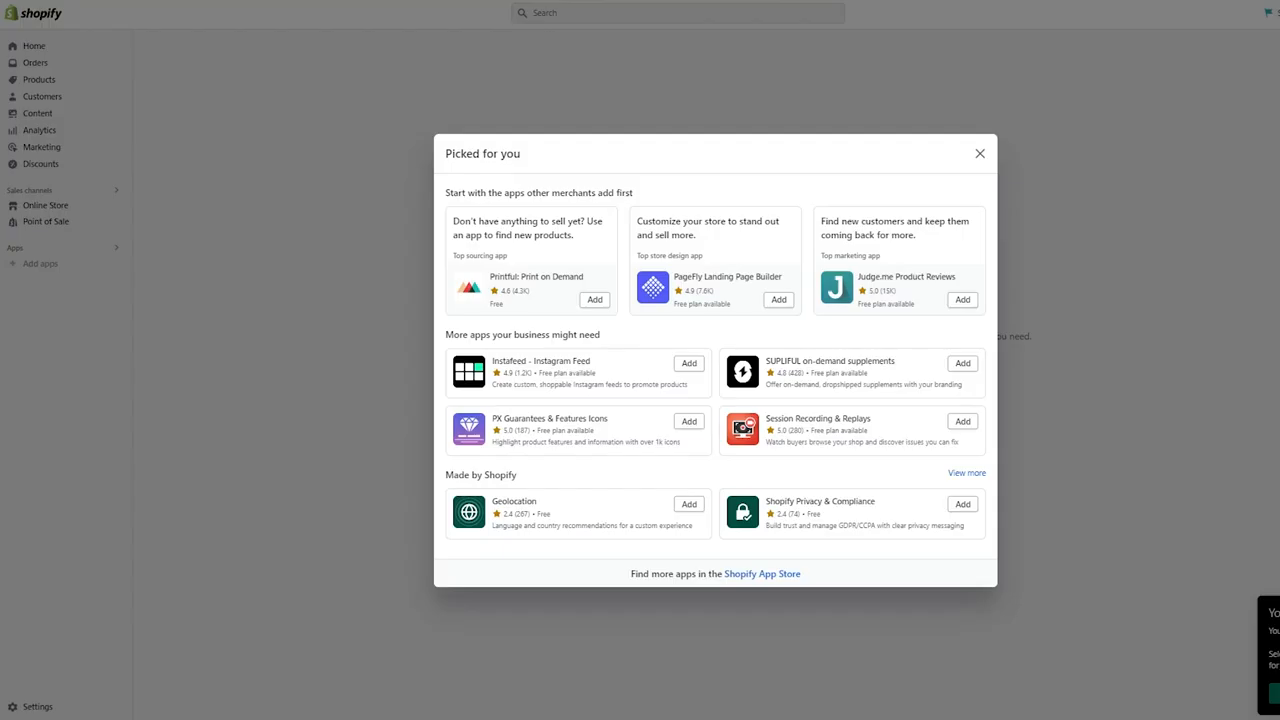
click(980, 154)
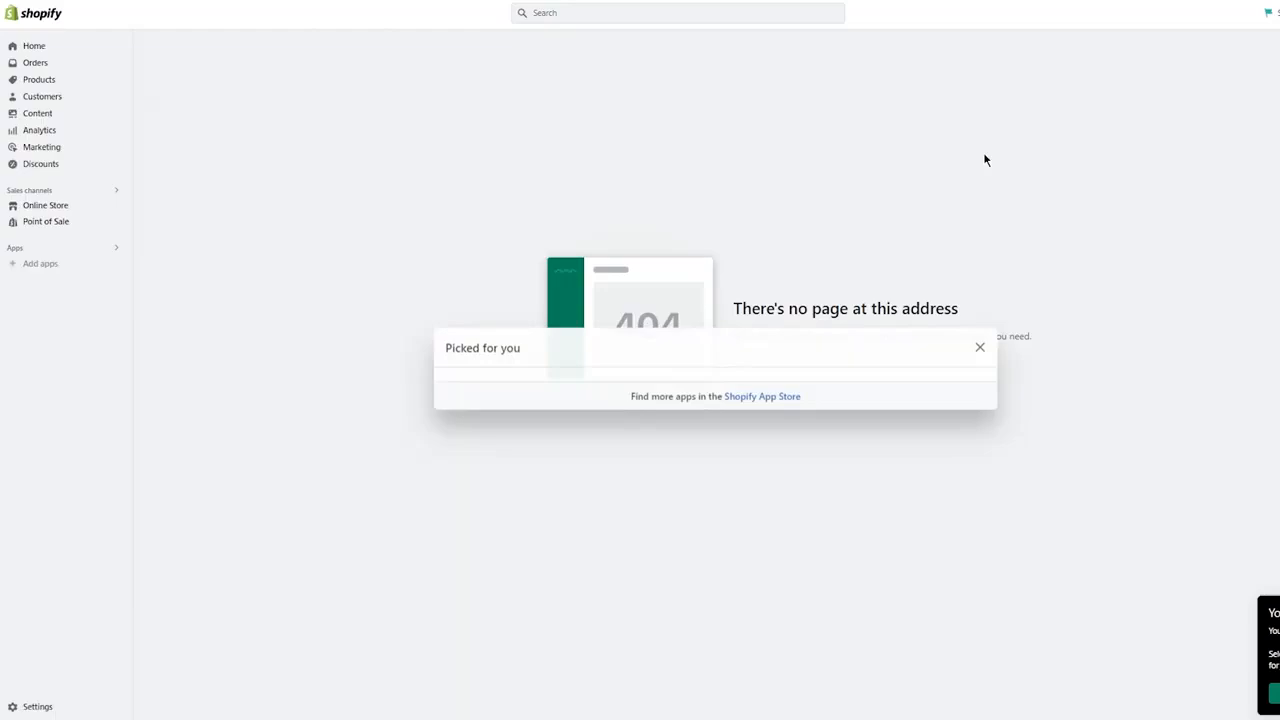
click(60, 208)
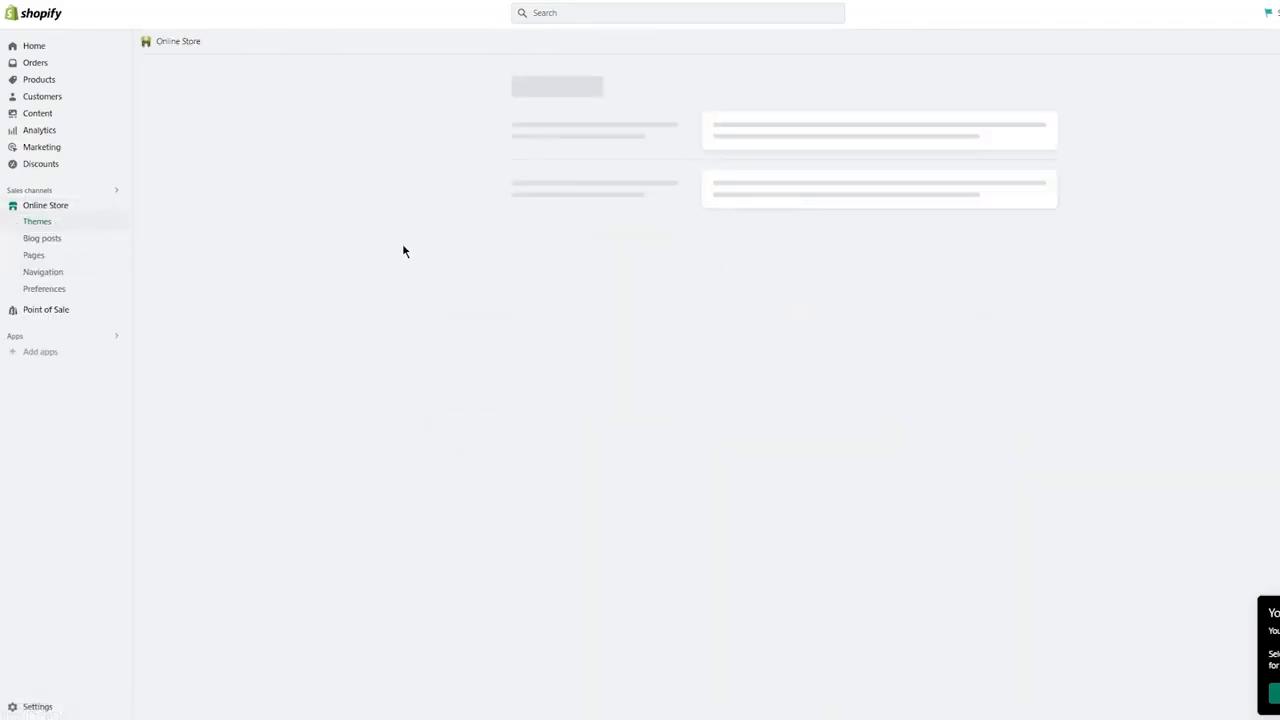
click(116, 207)
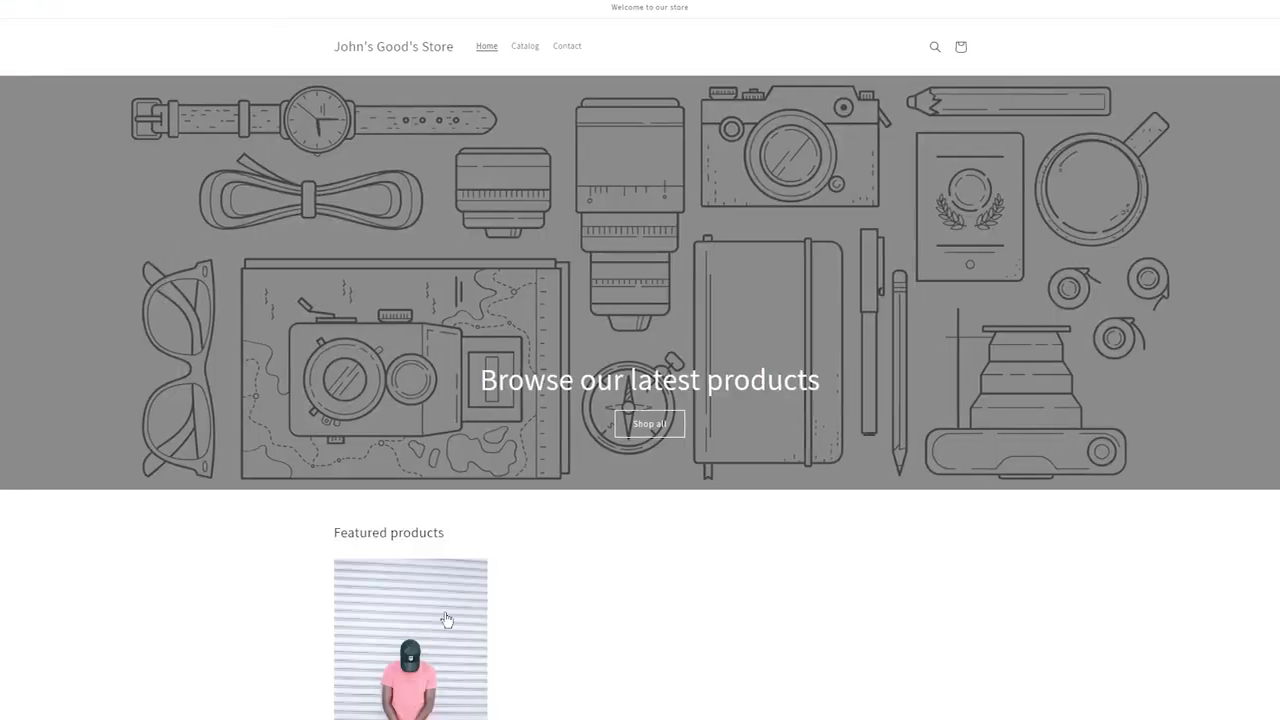
scroll(370, 486, down, 3)
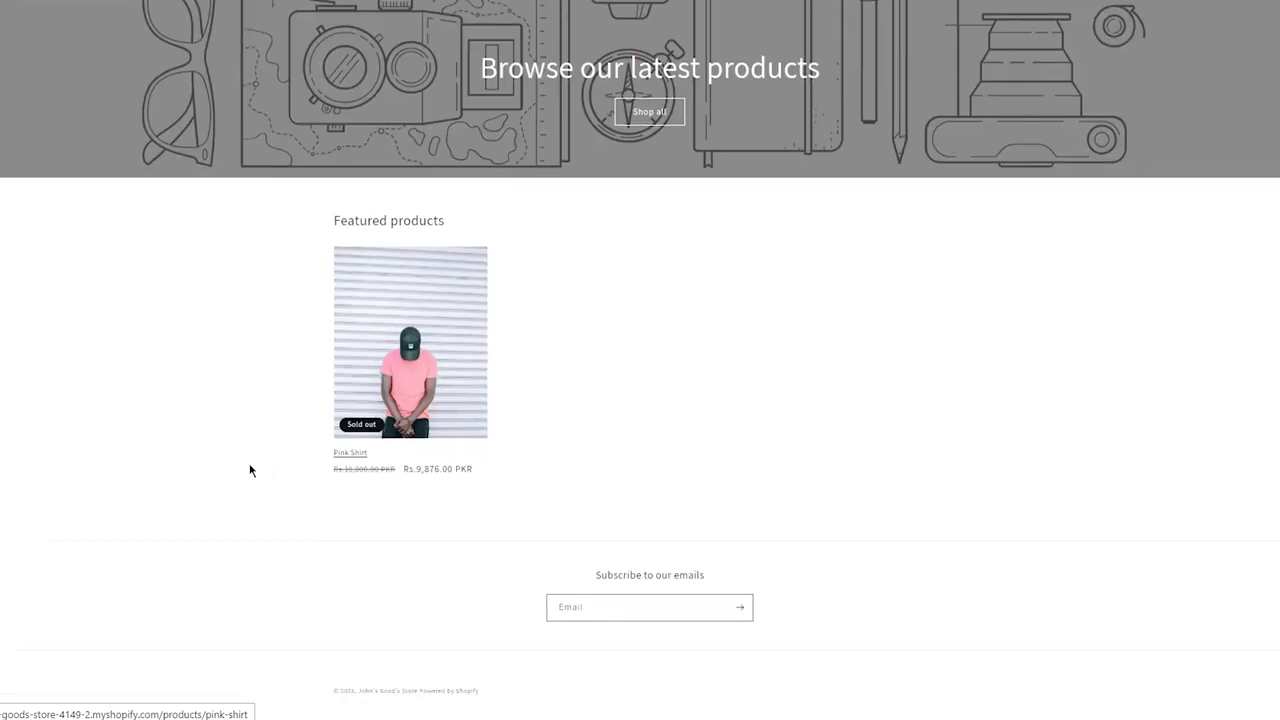
click(423, 352)
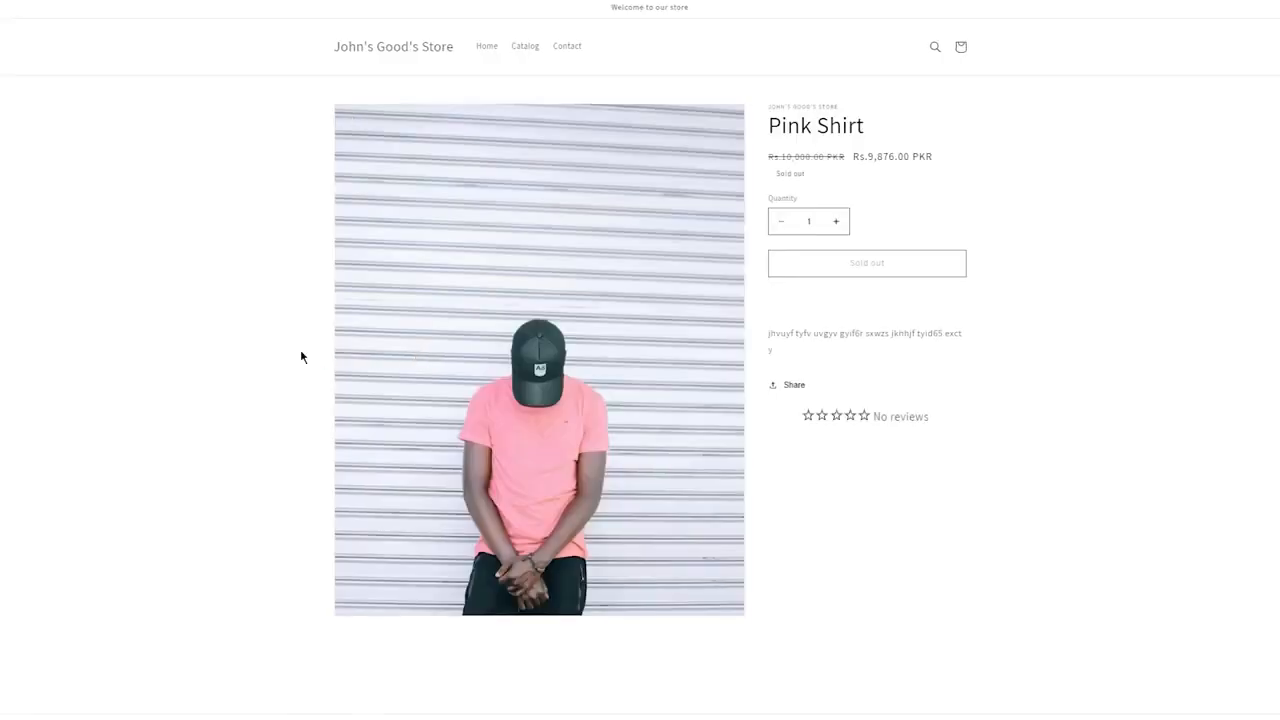